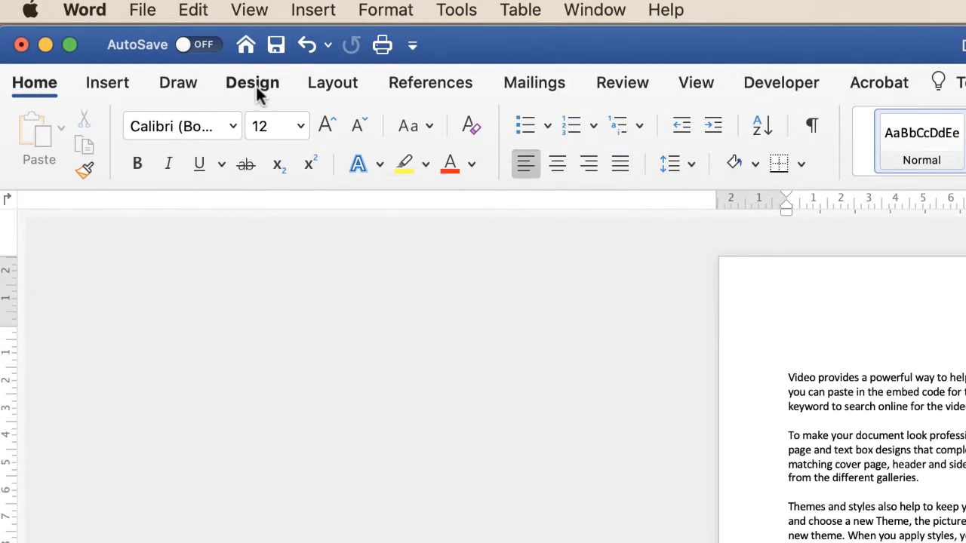
Open the page border settings and look through the available line styles
left_click(256, 89)
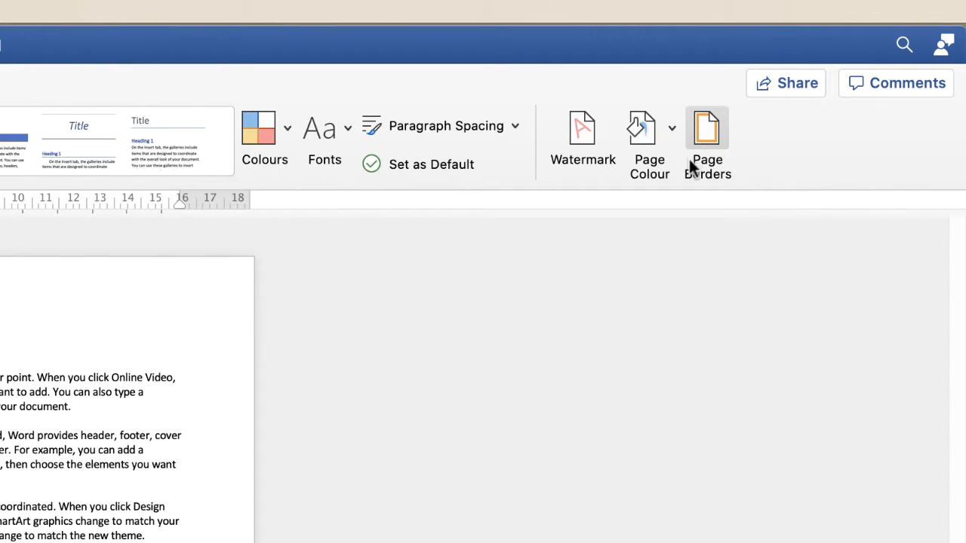
left_click(704, 147)
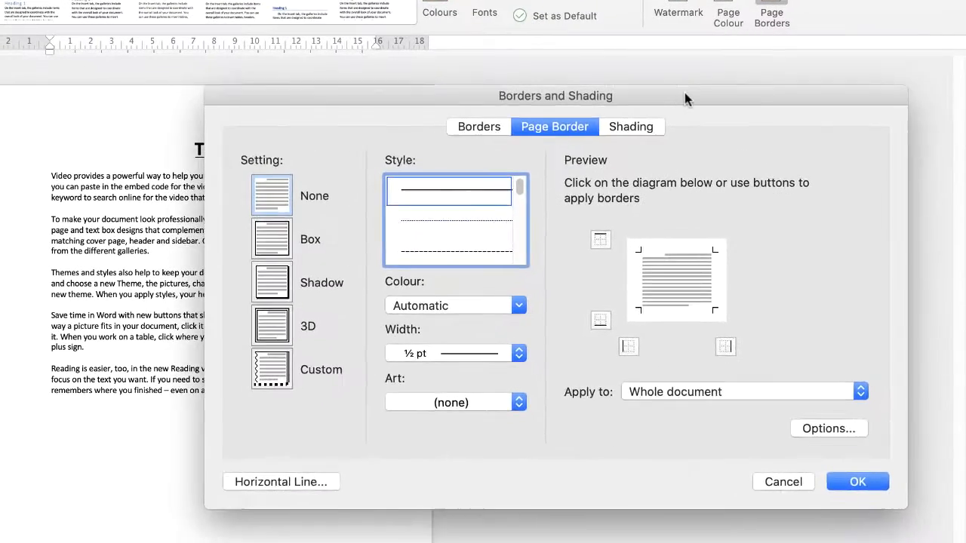
left_click_drag(687, 98, 730, 61)
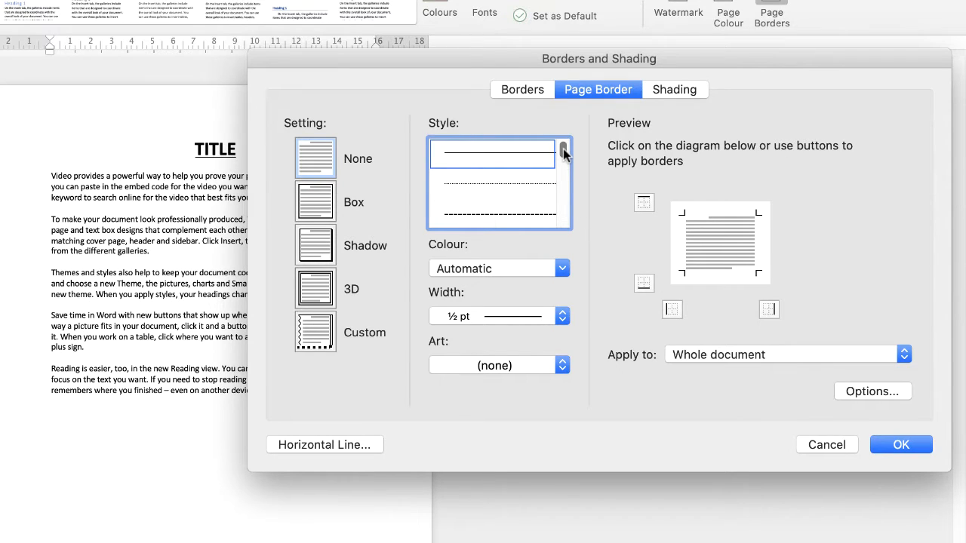
mouse_move(564, 151)
left_mouse_down()
mouse_move(565, 213)
mouse_move(575, 144)
left_mouse_up()
Examine the custom border colour choices in the wheel, slider, palette, image and pencil pickers, and cancel without choosing one
left_click(562, 269)
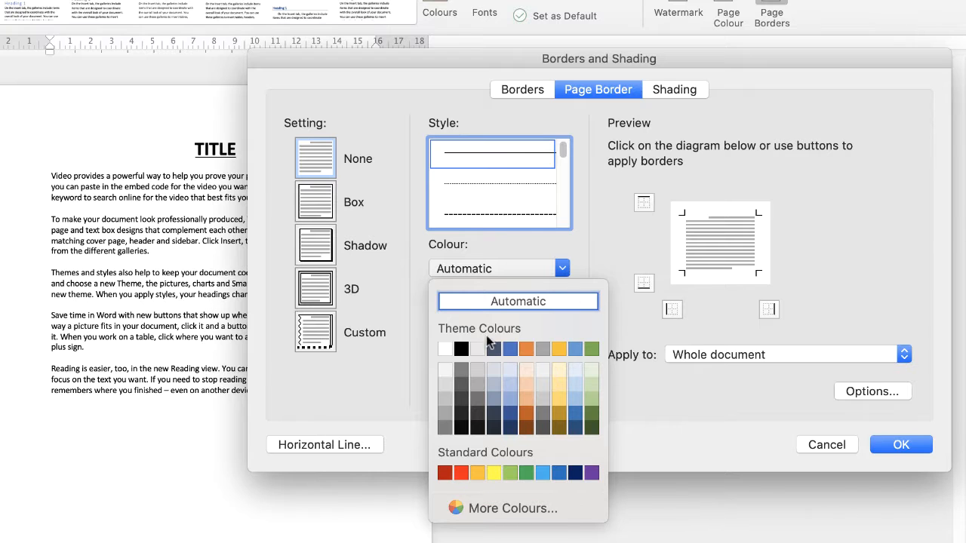
left_click(457, 509)
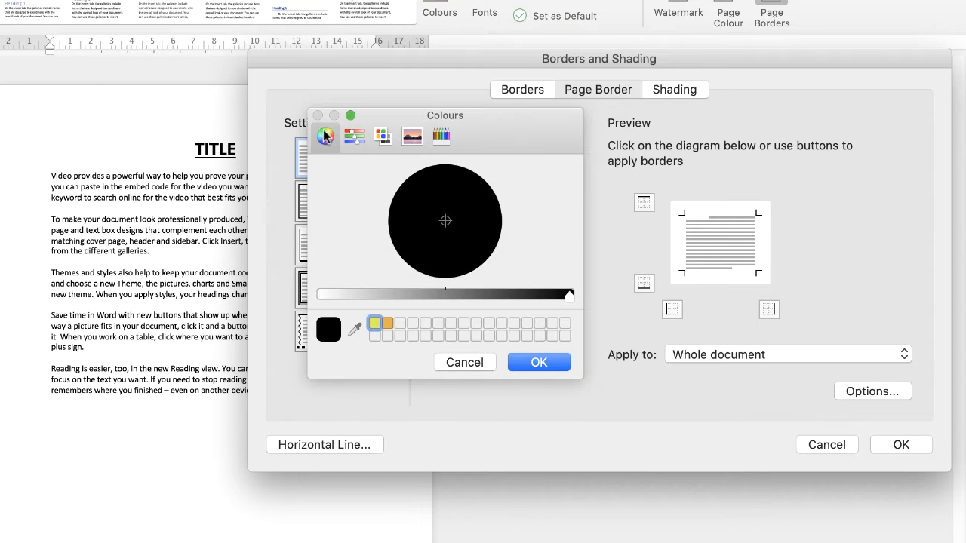
left_click(373, 322)
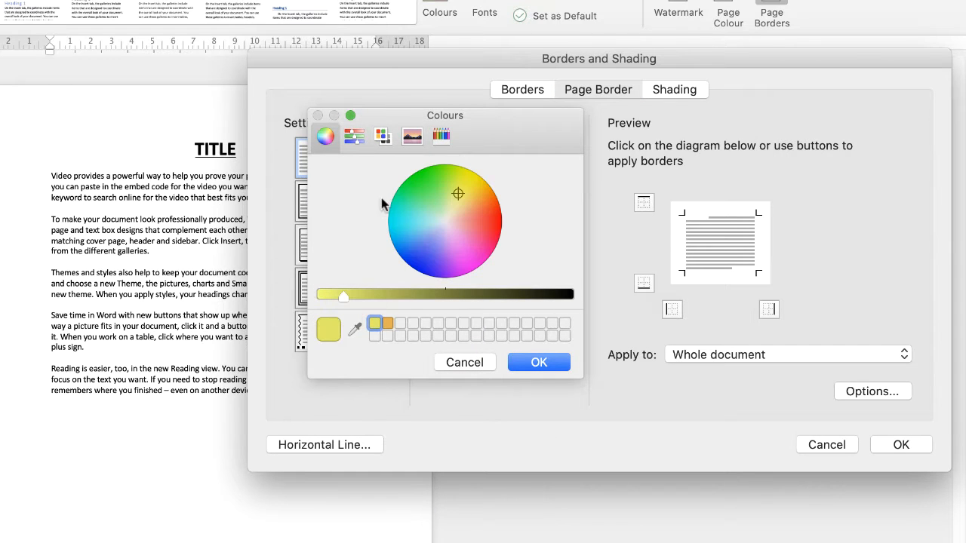
left_click(354, 137)
left_click(383, 138)
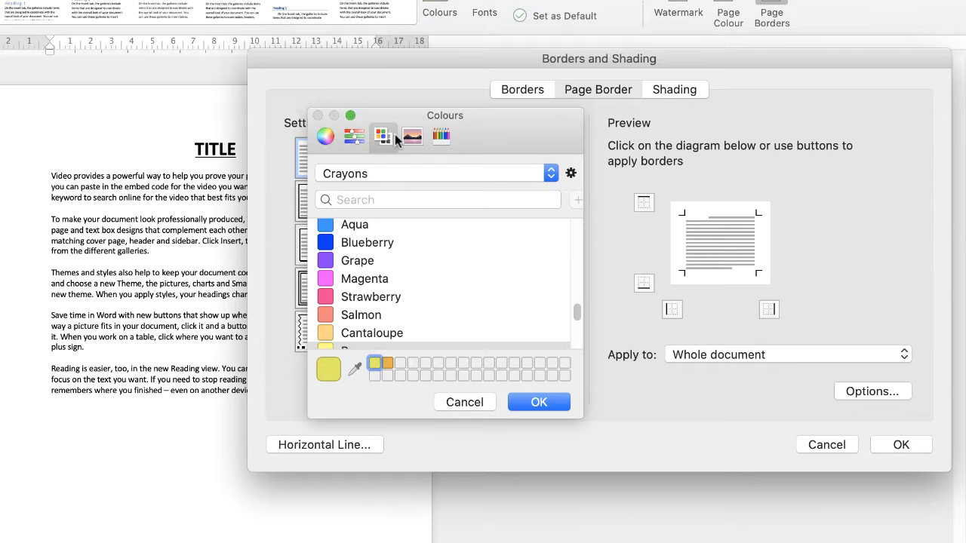
left_click(412, 136)
left_click(442, 136)
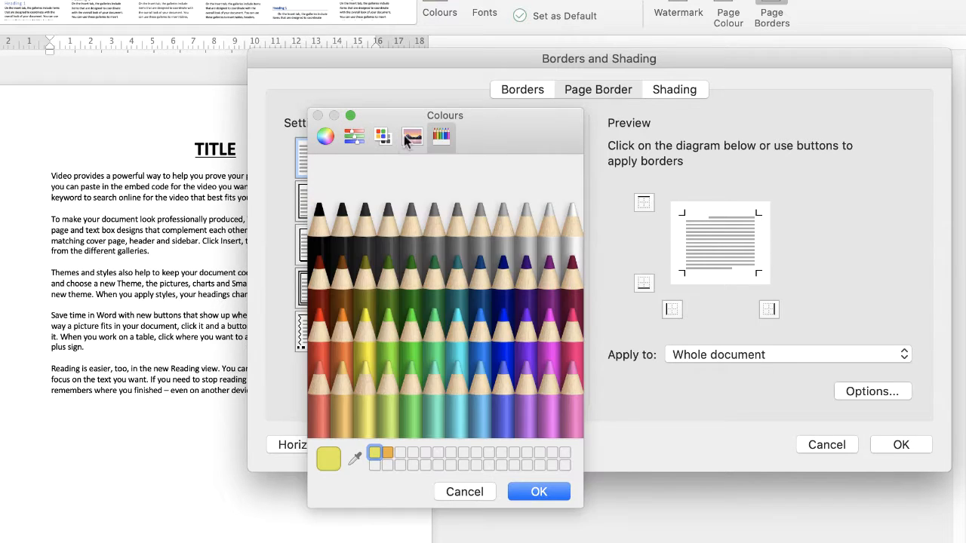
left_click(326, 140)
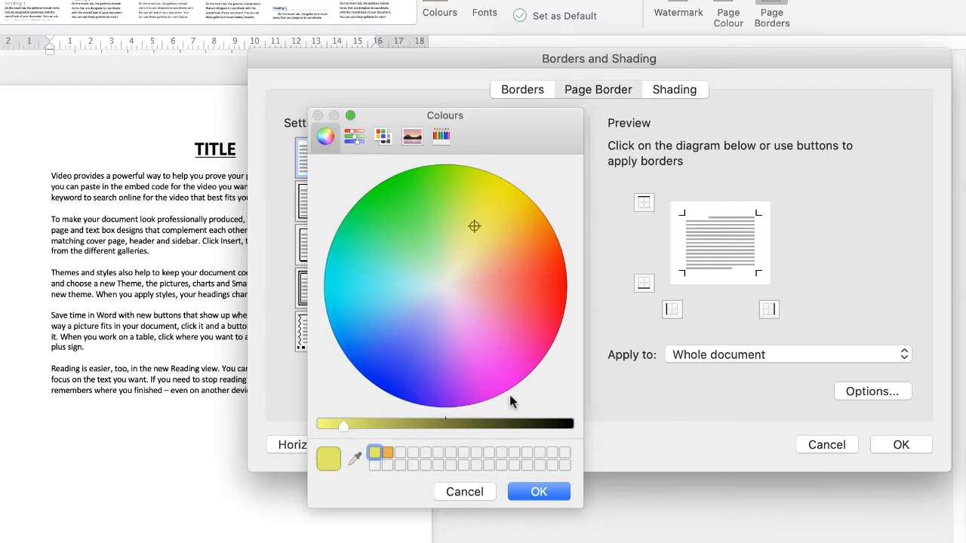
left_click(472, 497)
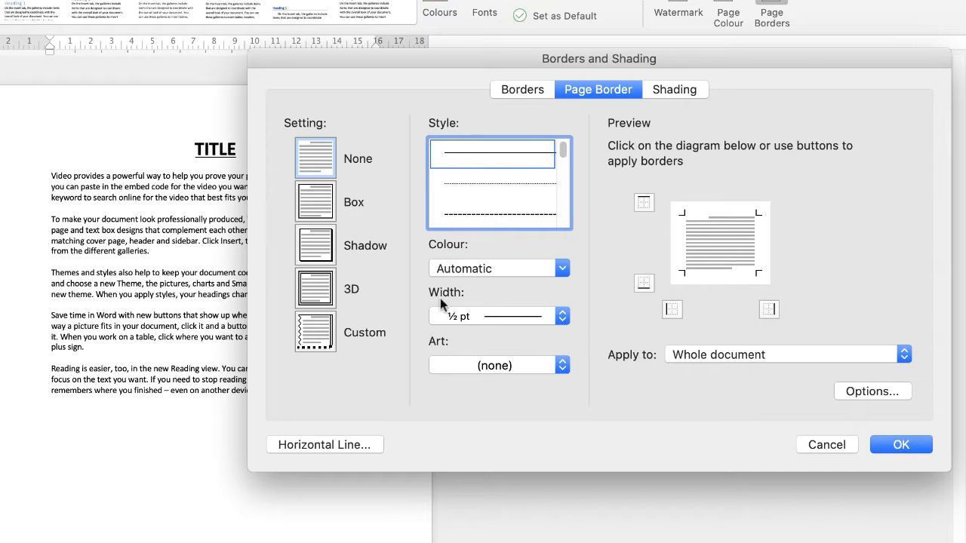
Examine the available line widths and art patterns for the page border
left_click(562, 317)
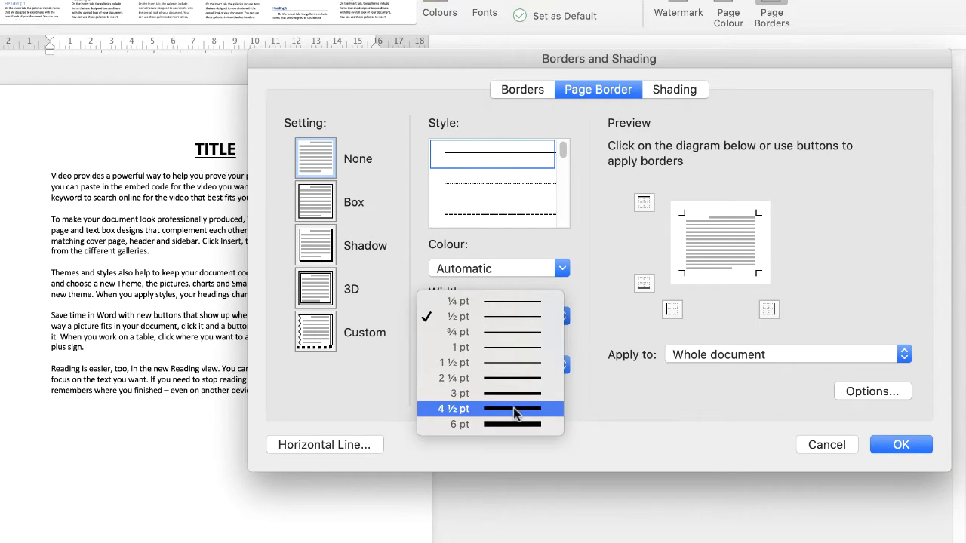
left_click(355, 379)
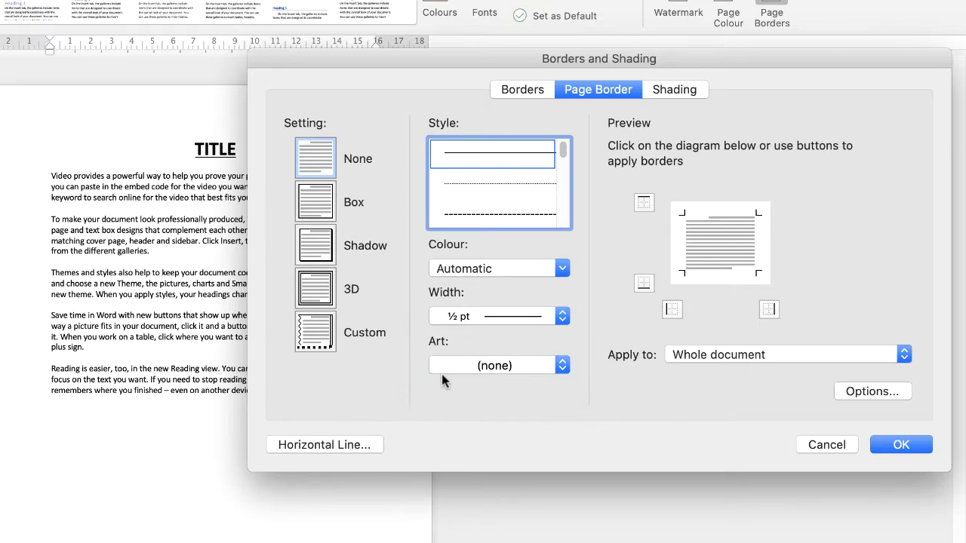
left_click(562, 368)
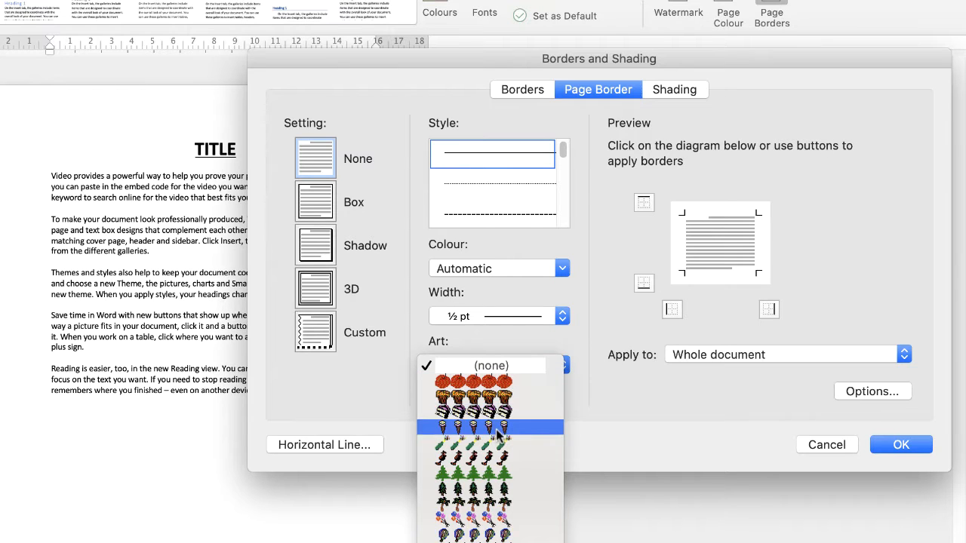
left_click(570, 403)
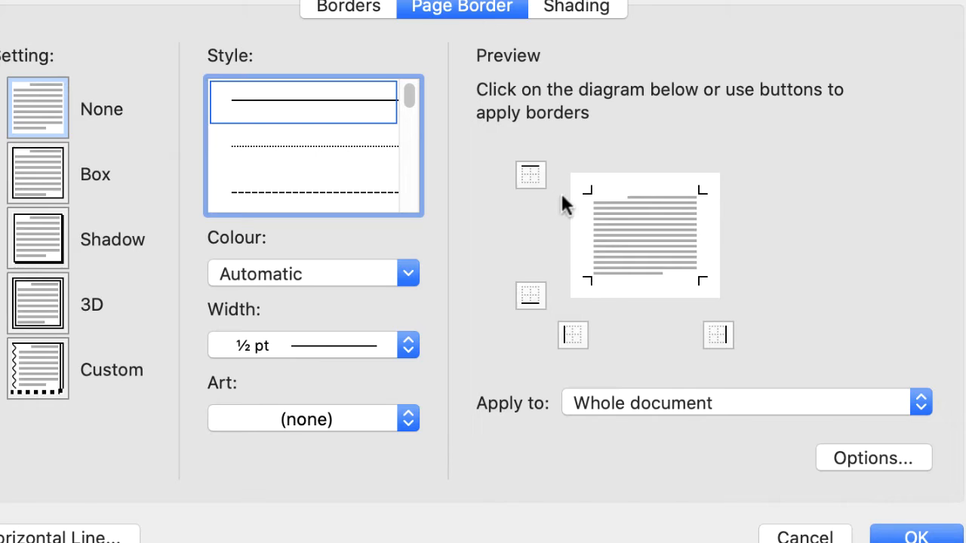
Try adding the top, bottom, left and right page borders one by one, and remove all four again
left_click(531, 176)
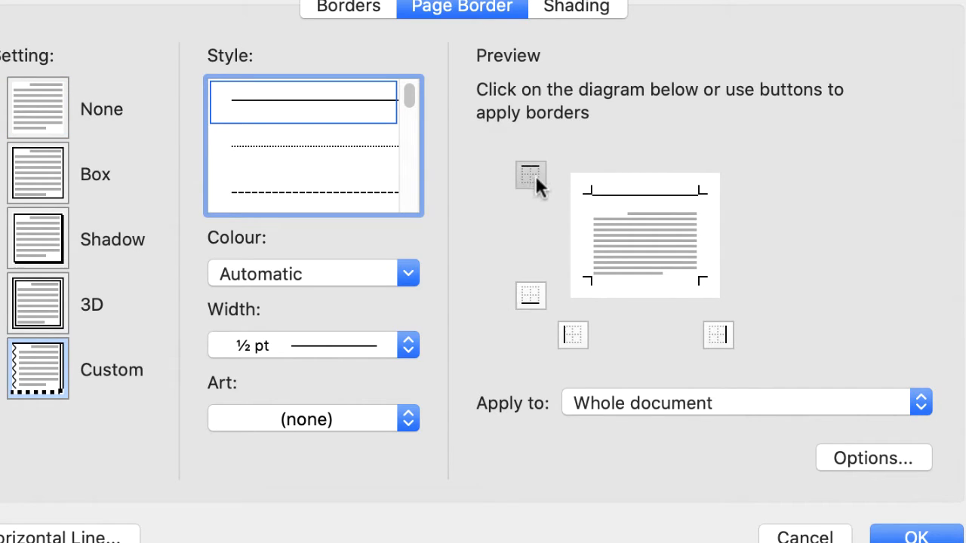
left_click(530, 296)
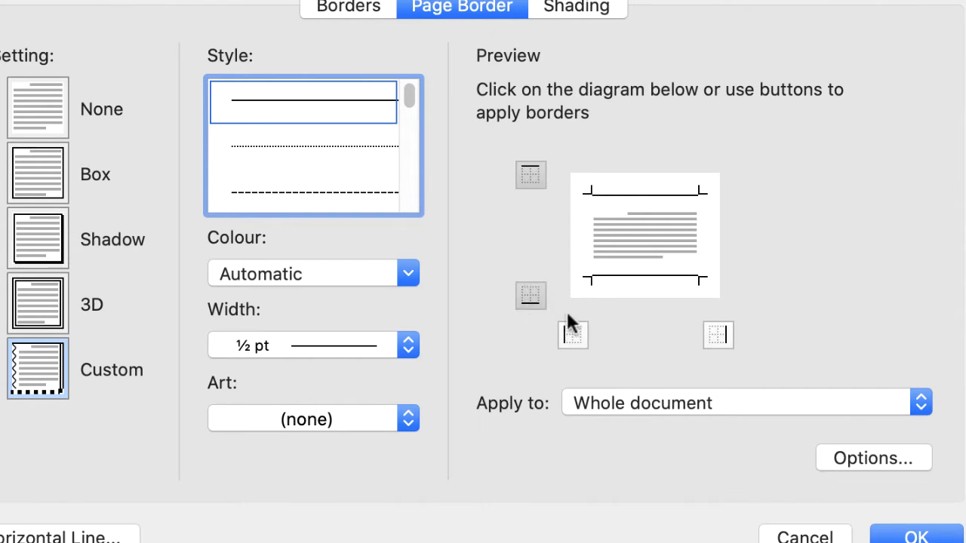
left_click(573, 337)
left_click(718, 336)
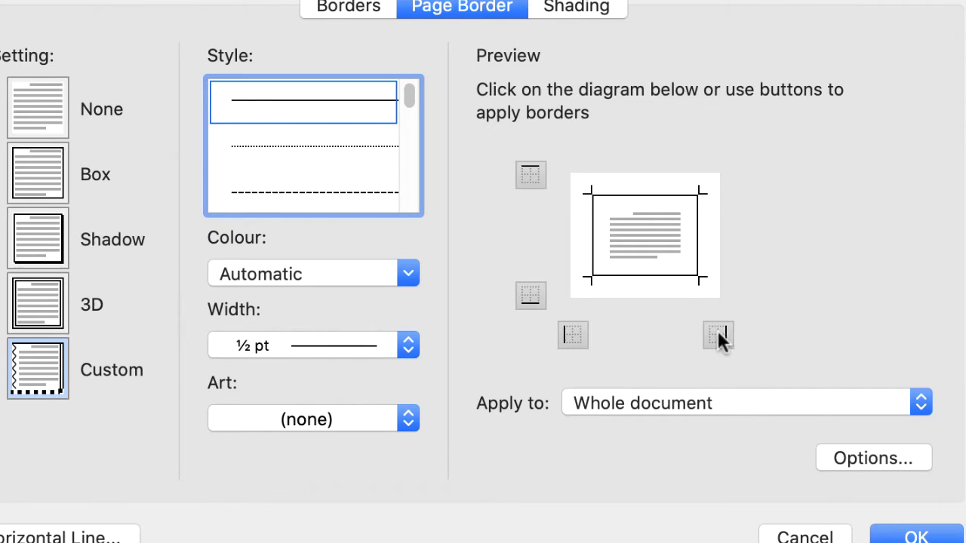
left_click(718, 337)
left_click(574, 337)
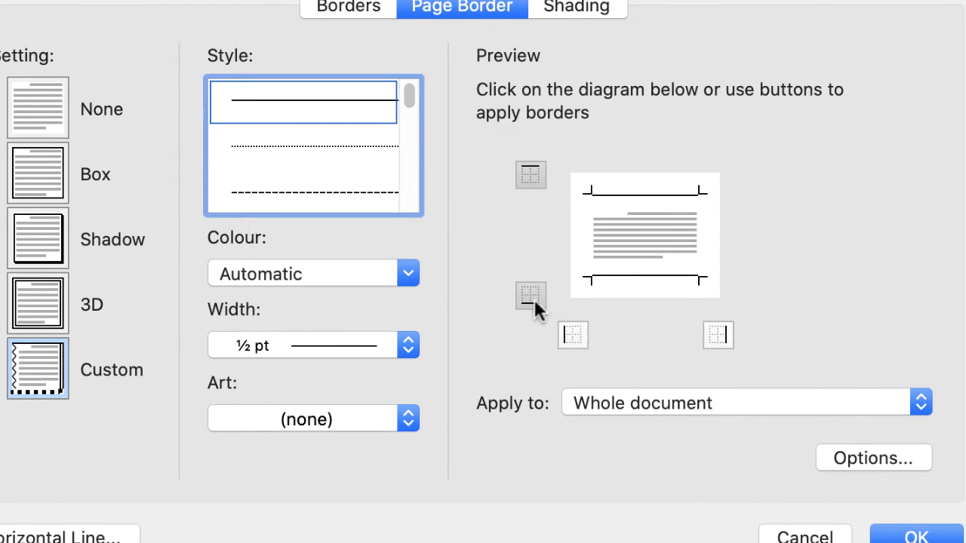
left_click(532, 298)
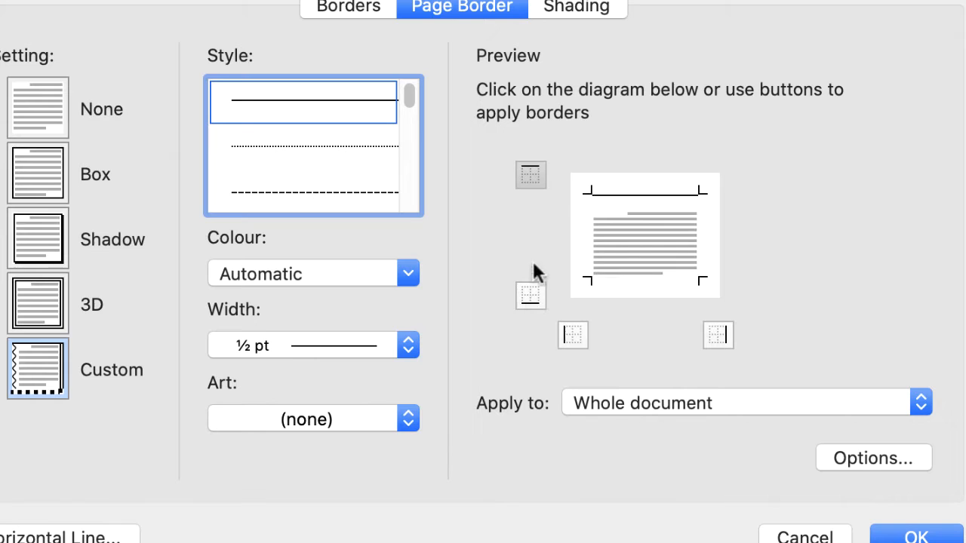
left_click(532, 177)
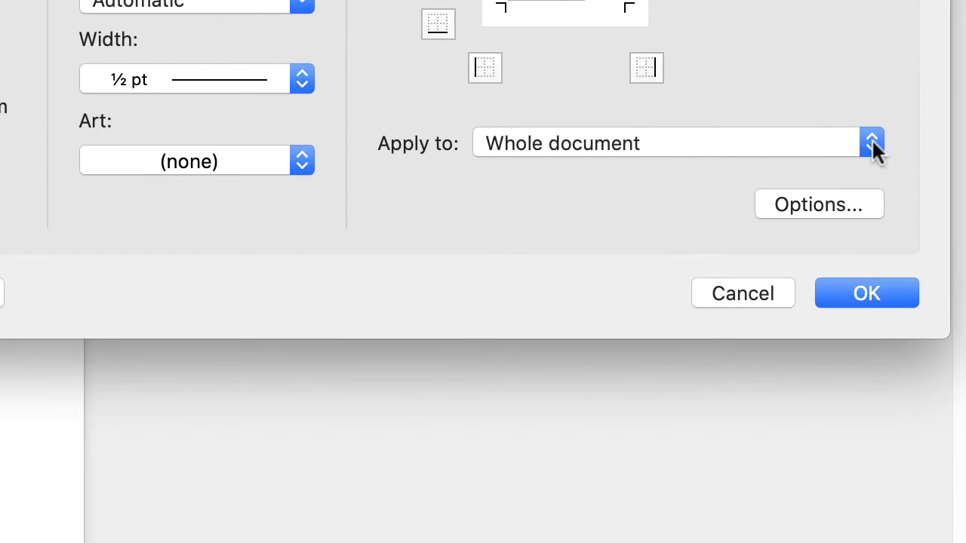
Review which pages the border can apply to, and apply a Box page border to the whole document
left_click(872, 145)
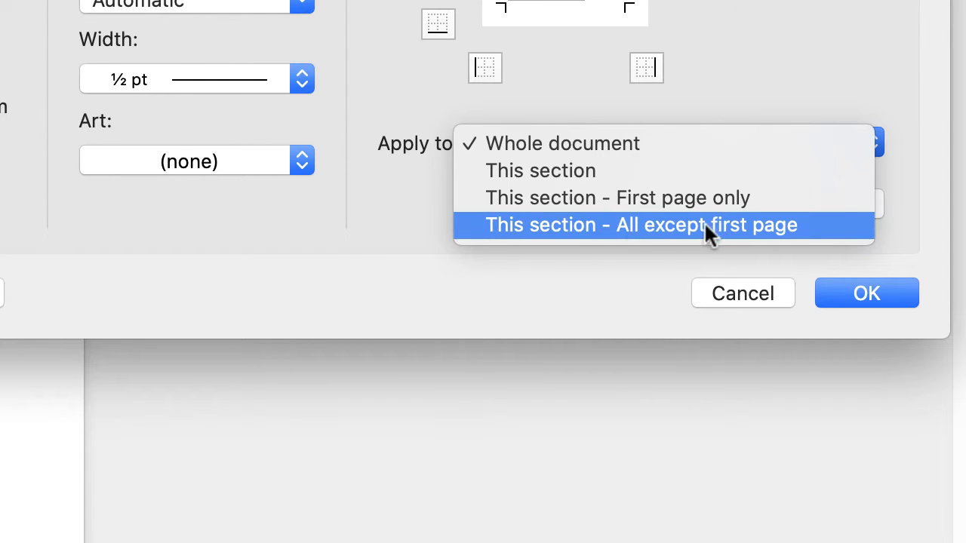
left_click(753, 26)
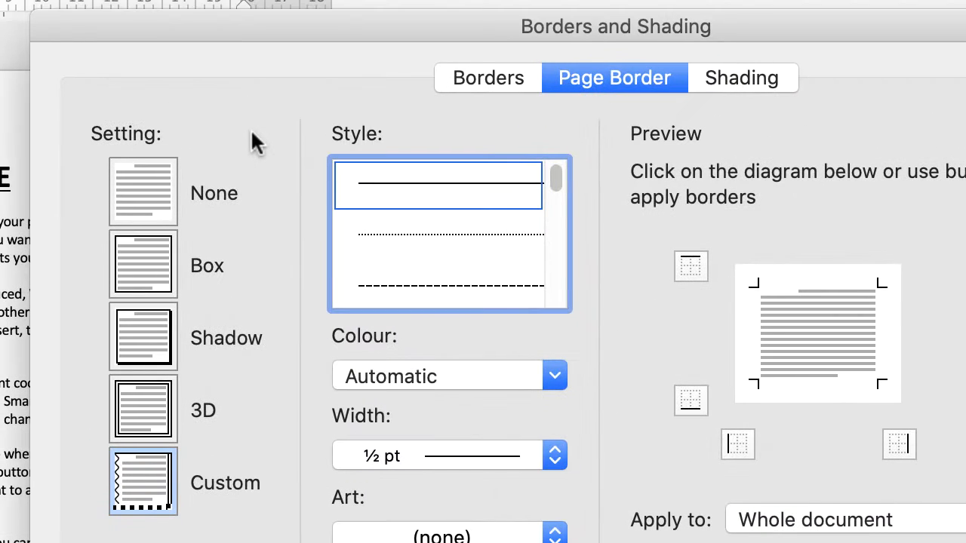
left_click(149, 279)
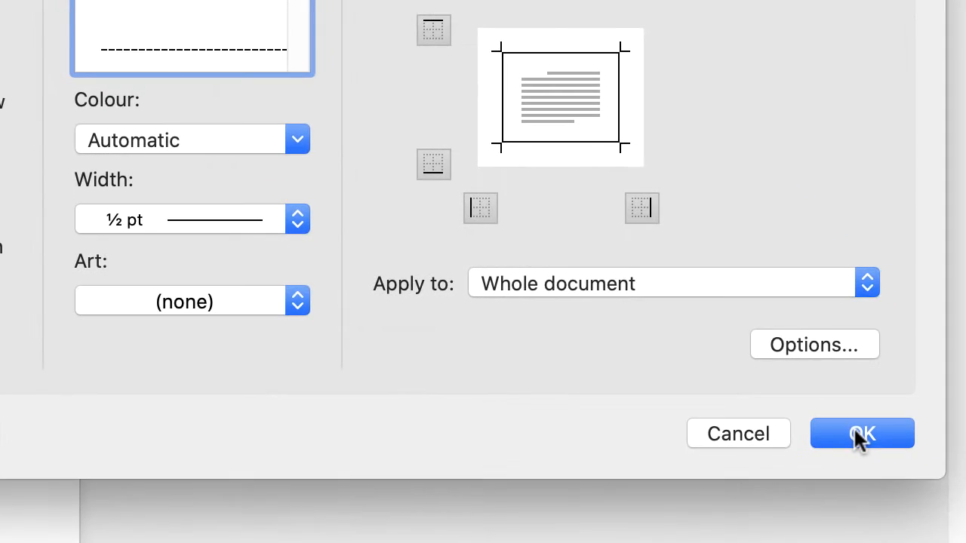
left_click(861, 427)
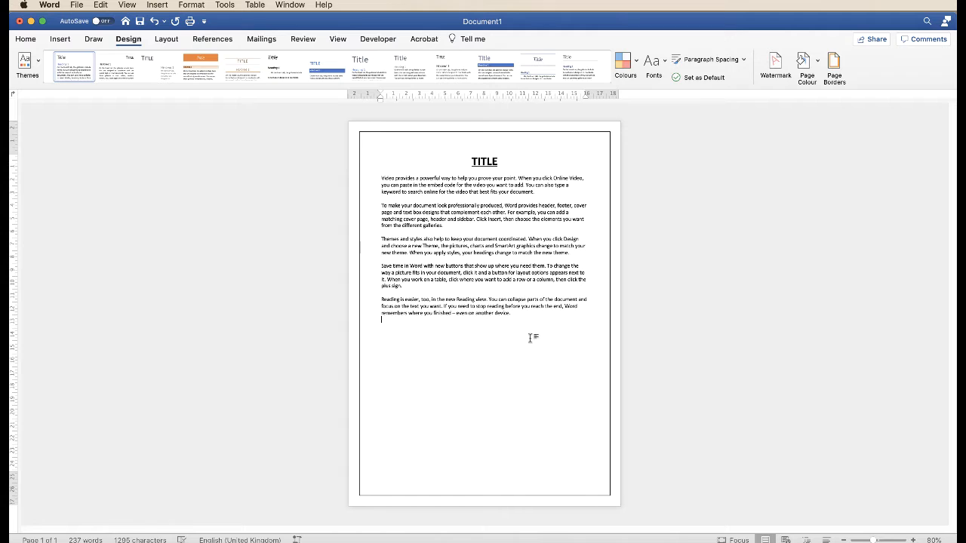
Copy all the body paragraphs below the title and paste them repeatedly after the existing text to extend the document
left_click_drag(518, 315, 384, 178)
key("super+c")
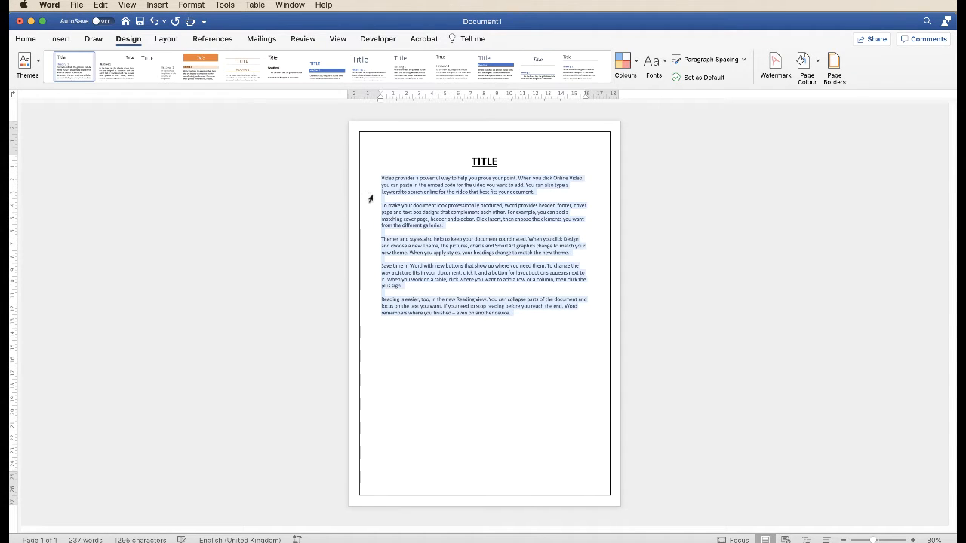
left_click(531, 346)
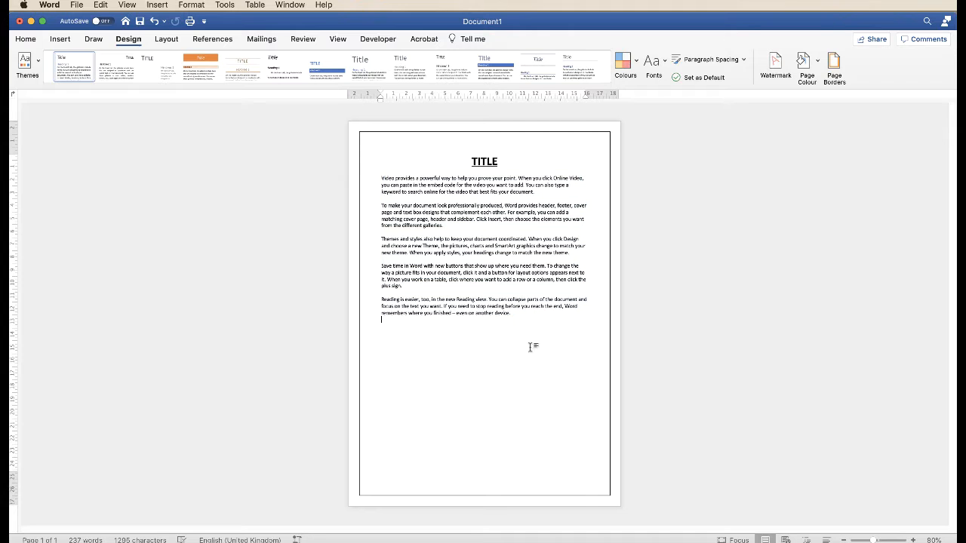
key("super+v")
key("super+v")
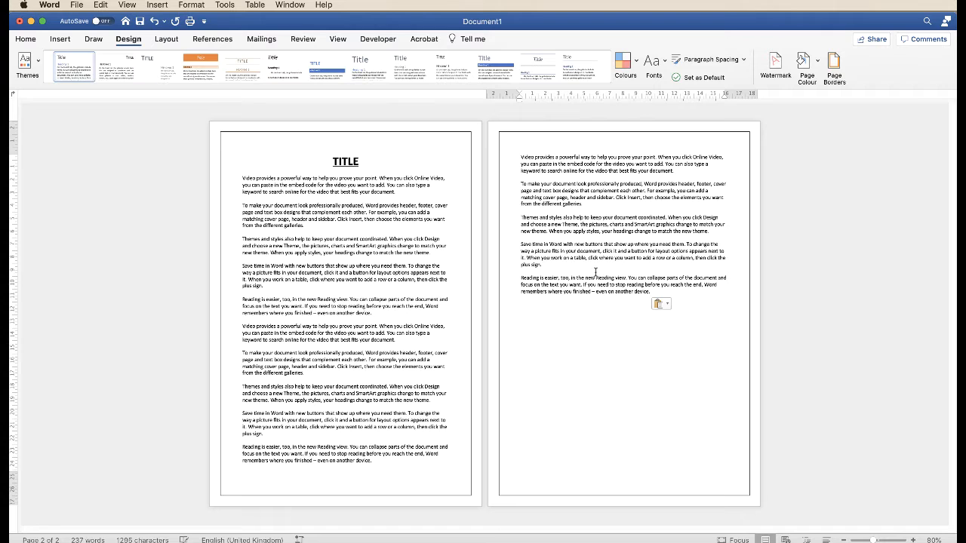
key("super+v")
key("super+v")
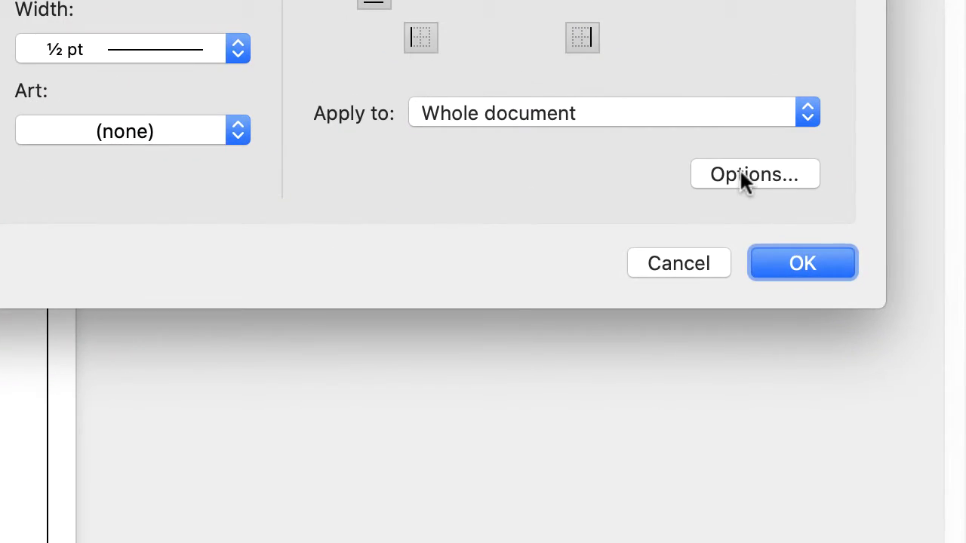
Open the page border's options and raise its top margin to 31 pt, measured from the edge of page
left_click(740, 170)
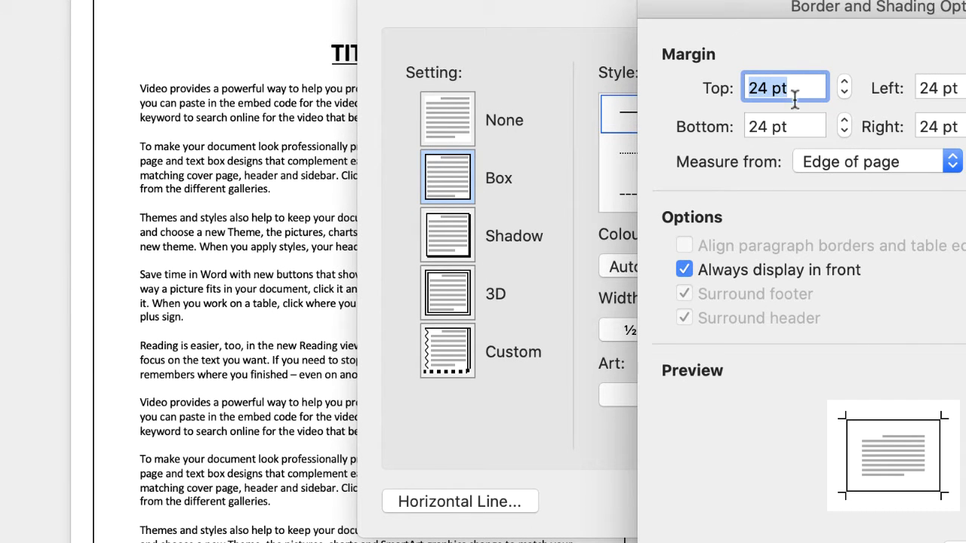
left_click(844, 83)
left_click(844, 83)
left_click(844, 83)
left_click(844, 83)
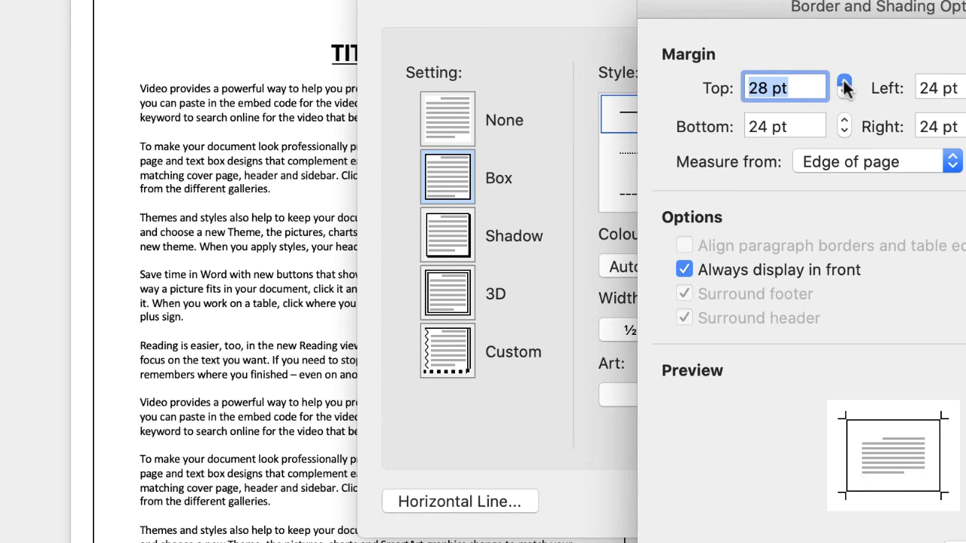
left_click(844, 83)
left_click(844, 83)
left_click(844, 83)
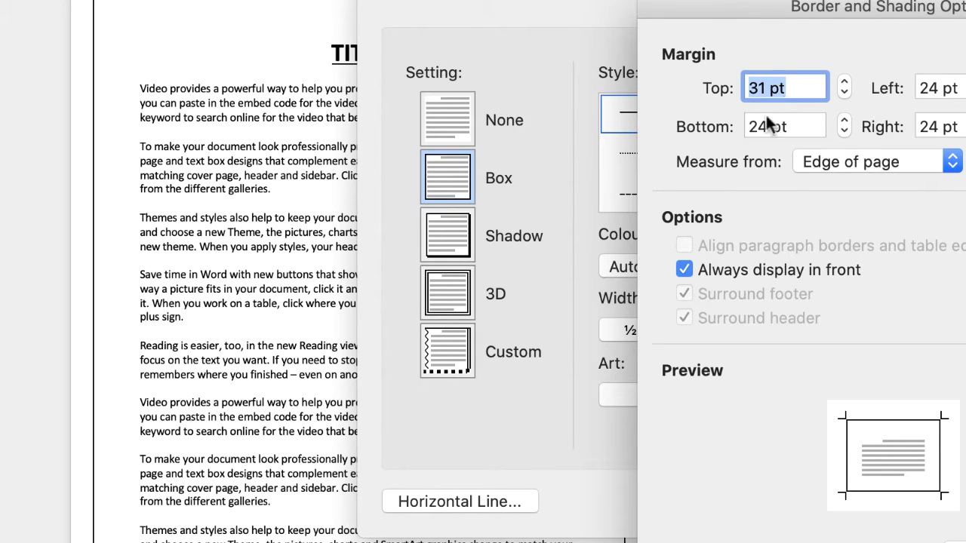
left_click(951, 167)
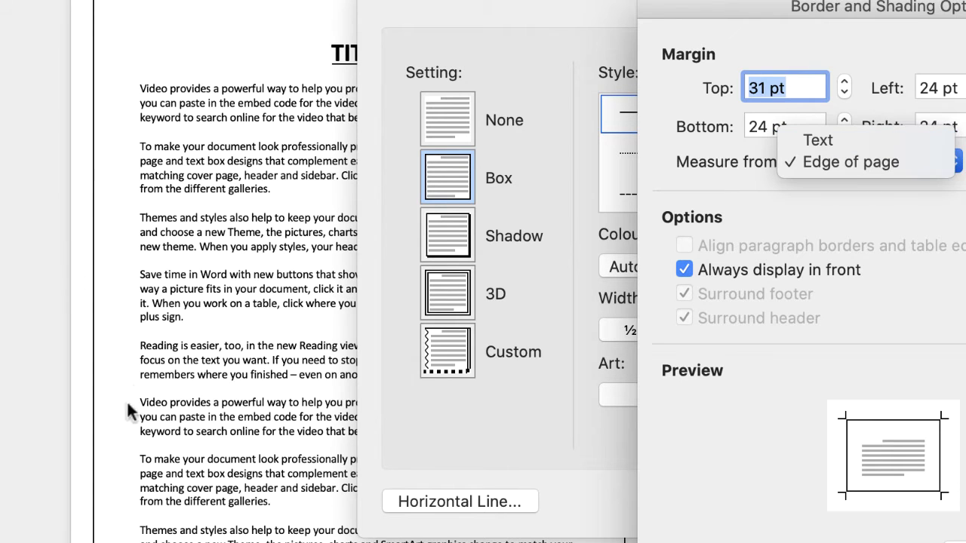
left_click(839, 161)
Set the page border's top margin to 30 pt and apply the border settings to the document
type("24")
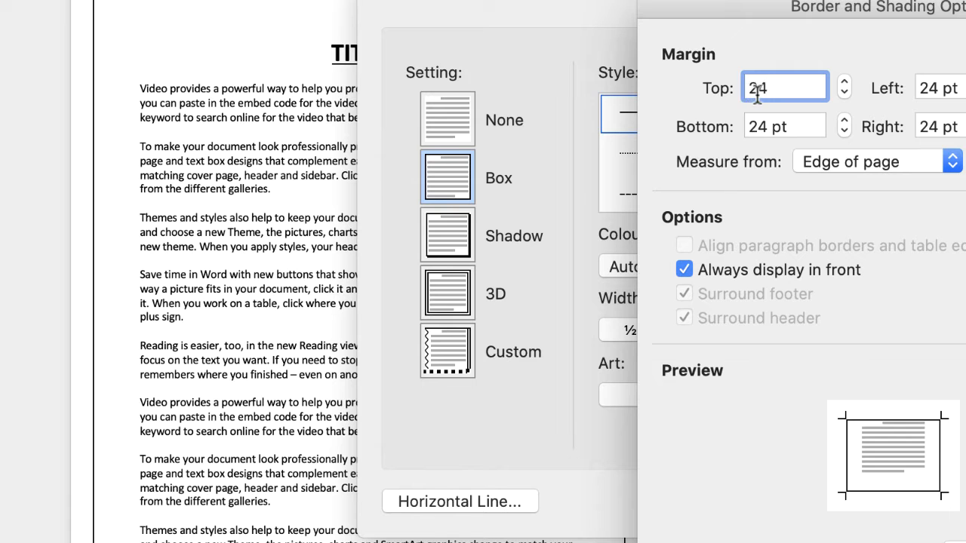
key("BackSpace")
key("BackSpace")
type("30")
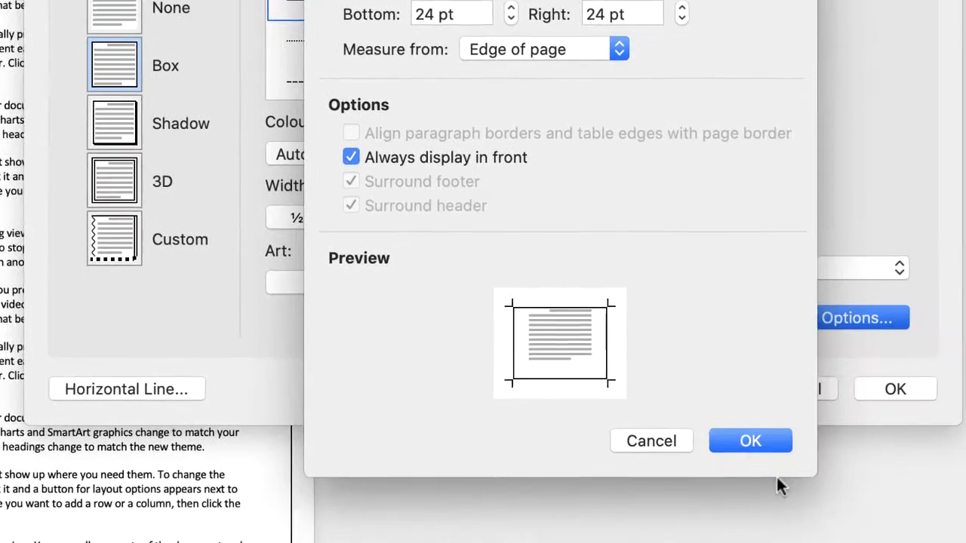
left_click(722, 433)
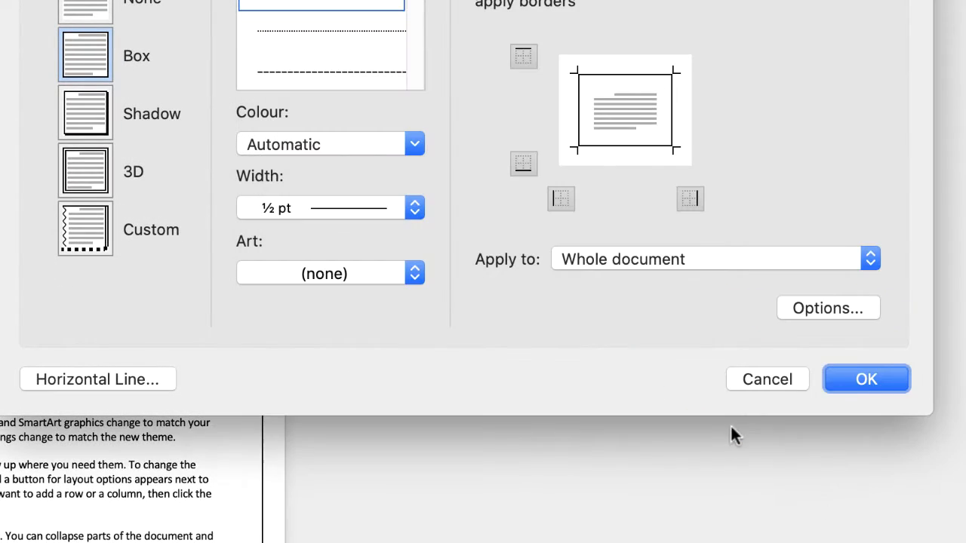
left_click(865, 380)
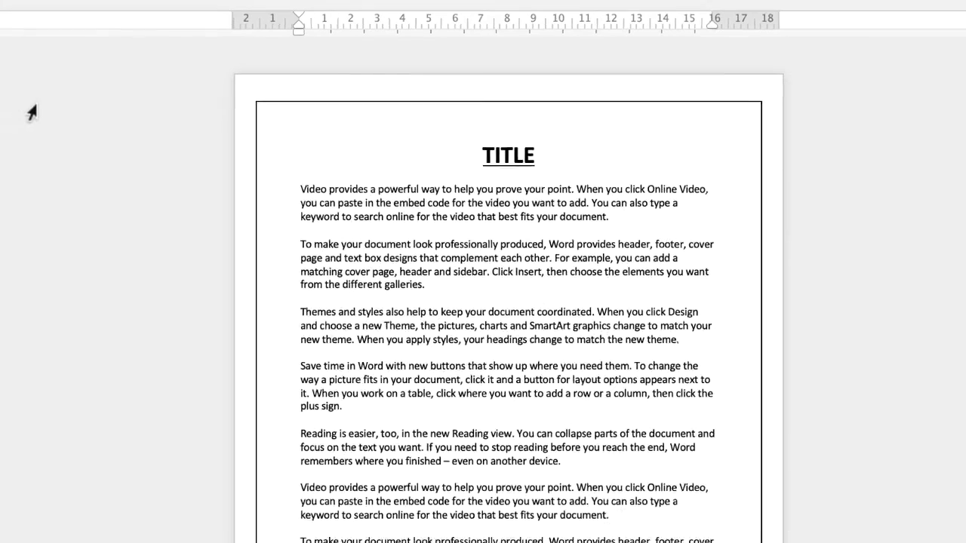
Duplicate the body text below the title by pasting three more copies after the last paragraph, so it fills further pages
left_click_drag(532, 468, 359, 134)
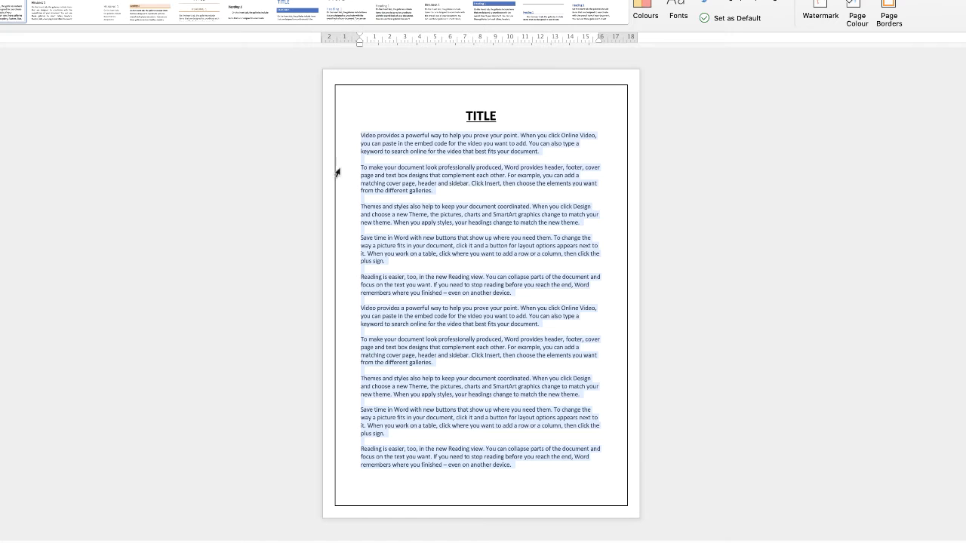
key("ctrl+c")
left_click(542, 469)
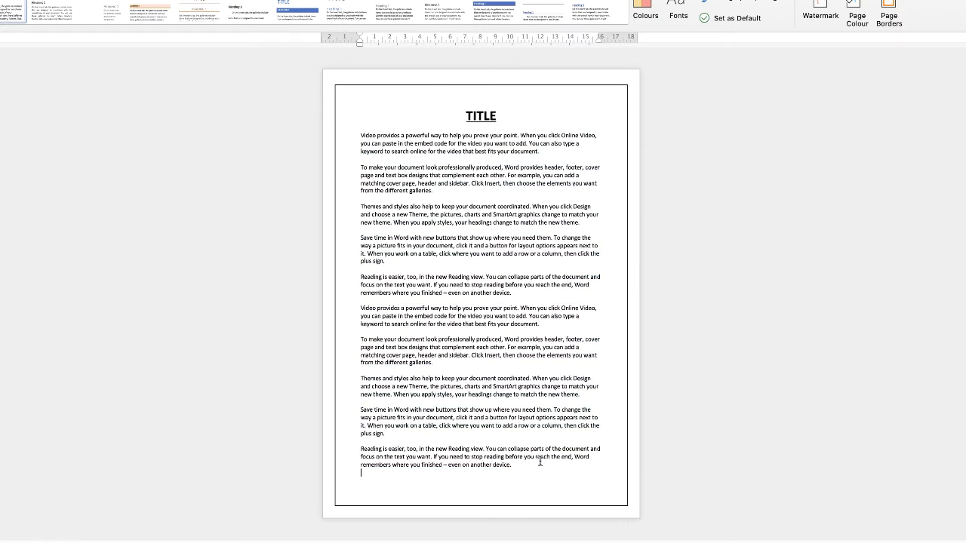
key("Return")
key("ctrl+v")
key("ctrl+v")
key("ctrl+v")
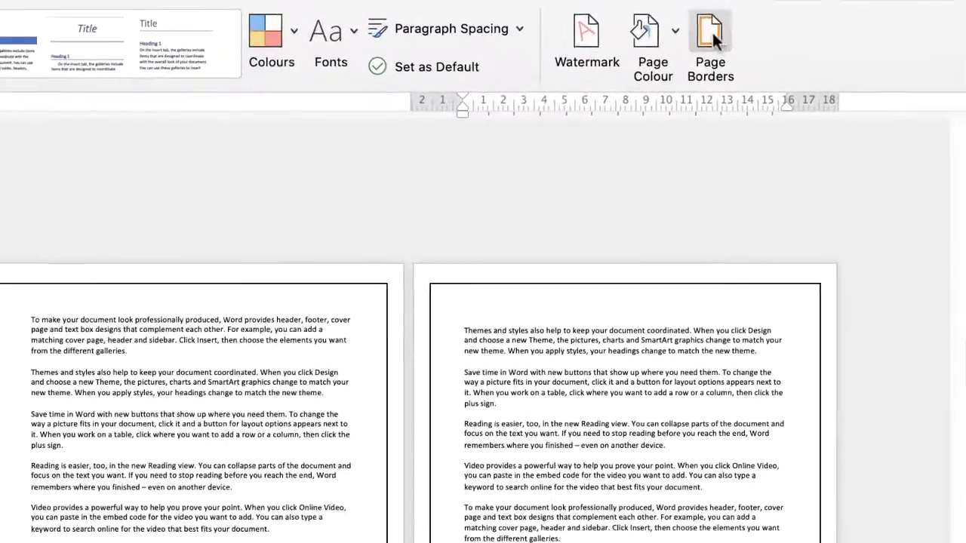
Remove the page border from the whole document by choosing the None setting
left_click(889, 11)
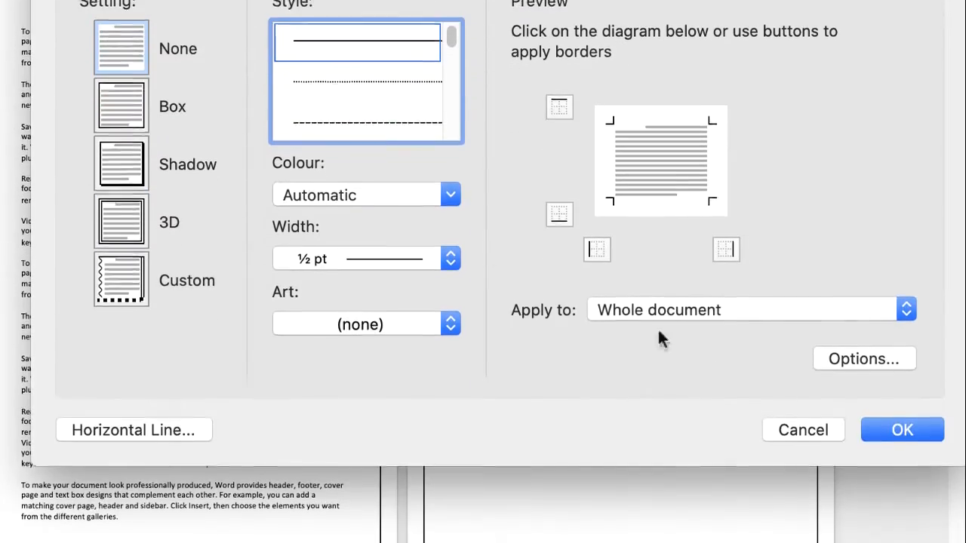
left_click(901, 427)
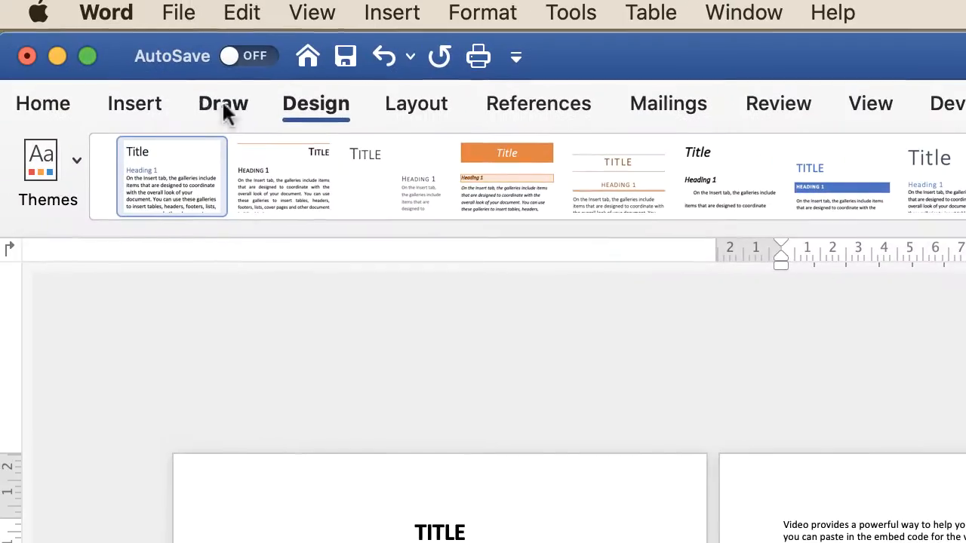
Insert a Next Page section break at the end of the second page
left_click(441, 108)
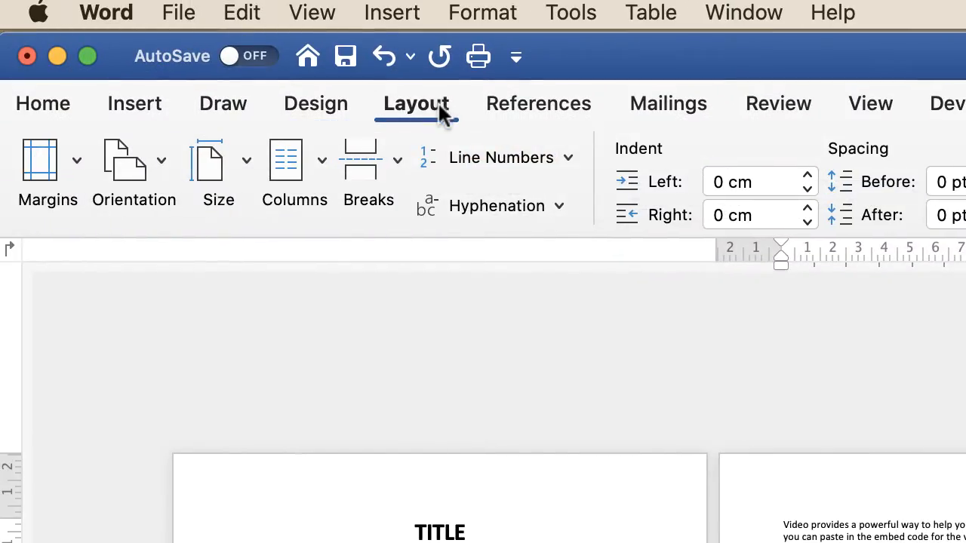
left_click(397, 157)
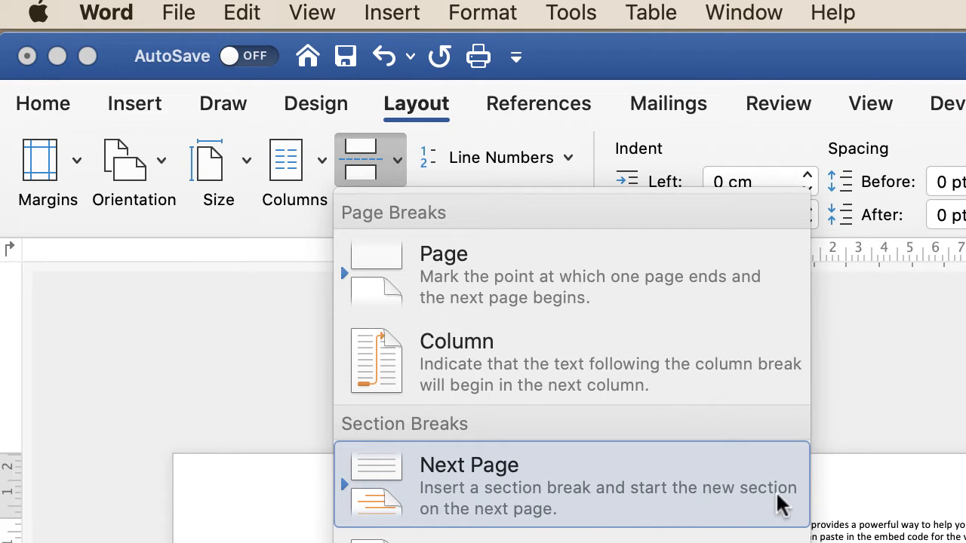
left_click(596, 505)
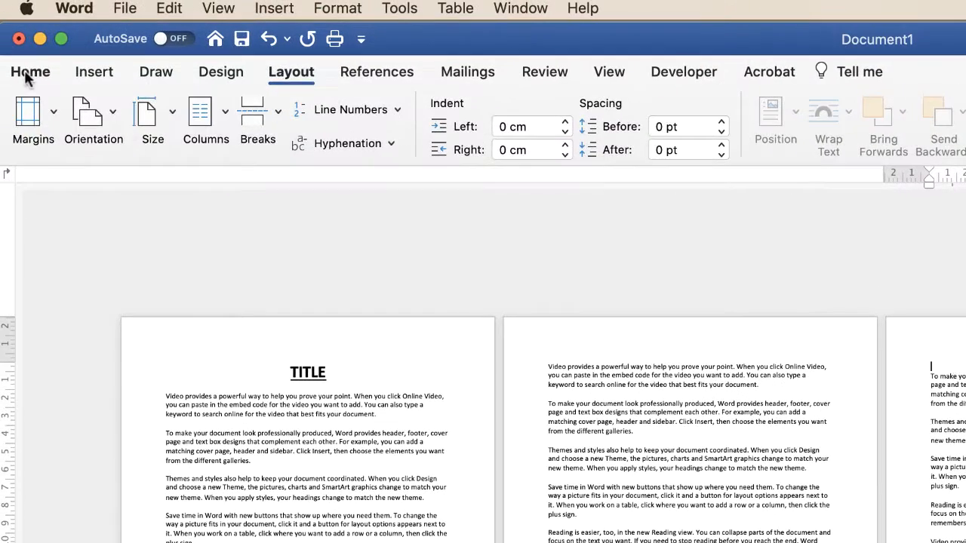
Show the formatting marks, examine the section break mark at the end of the second page, and hide the marks again
left_click(30, 73)
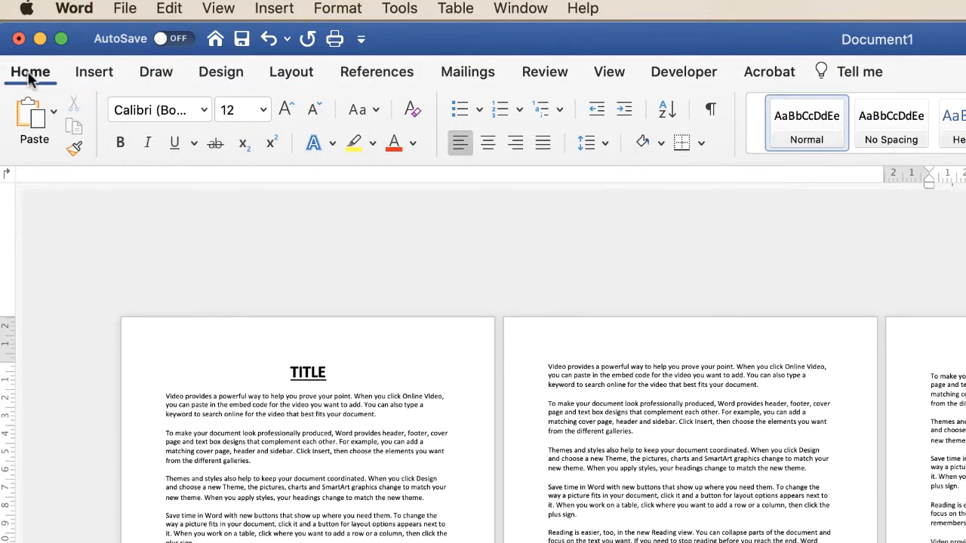
left_click(710, 112)
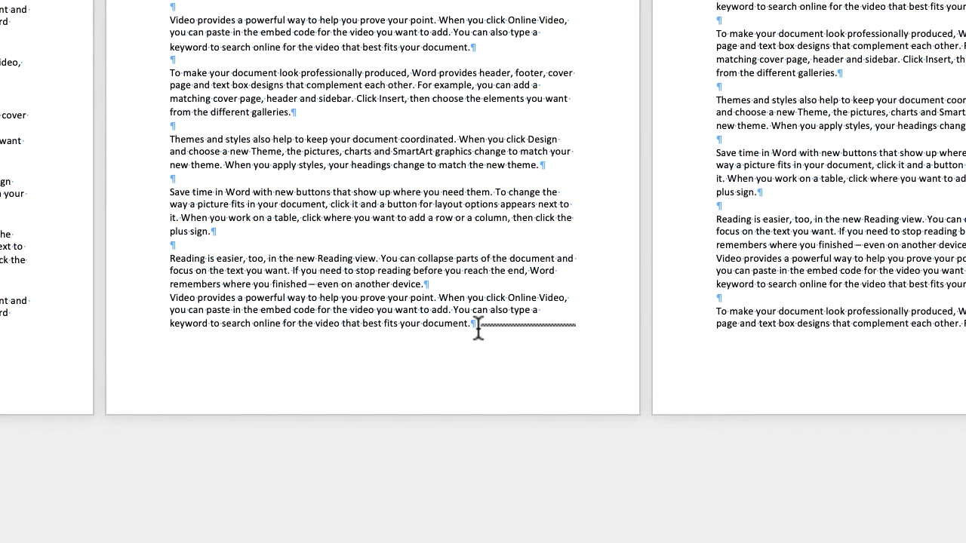
left_click_drag(478, 324, 509, 323)
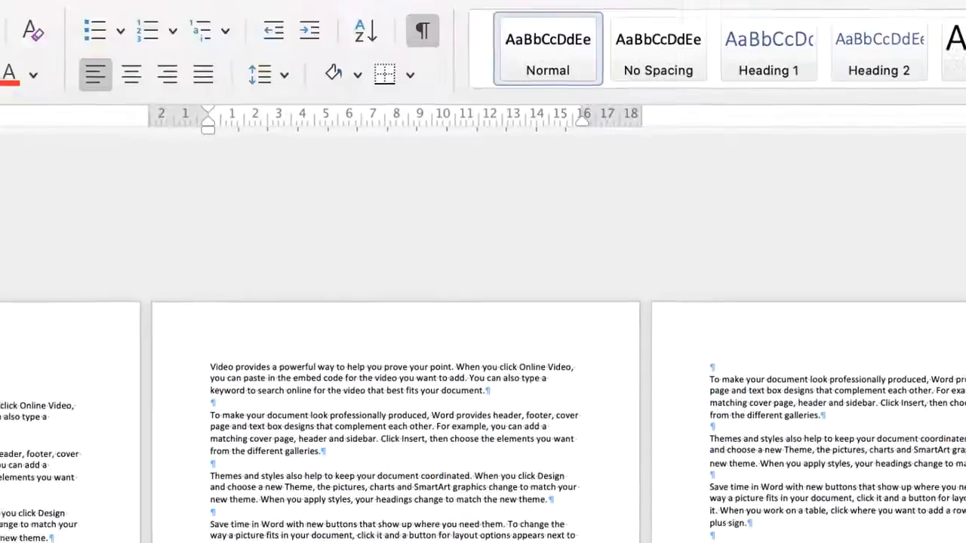
left_click(711, 367)
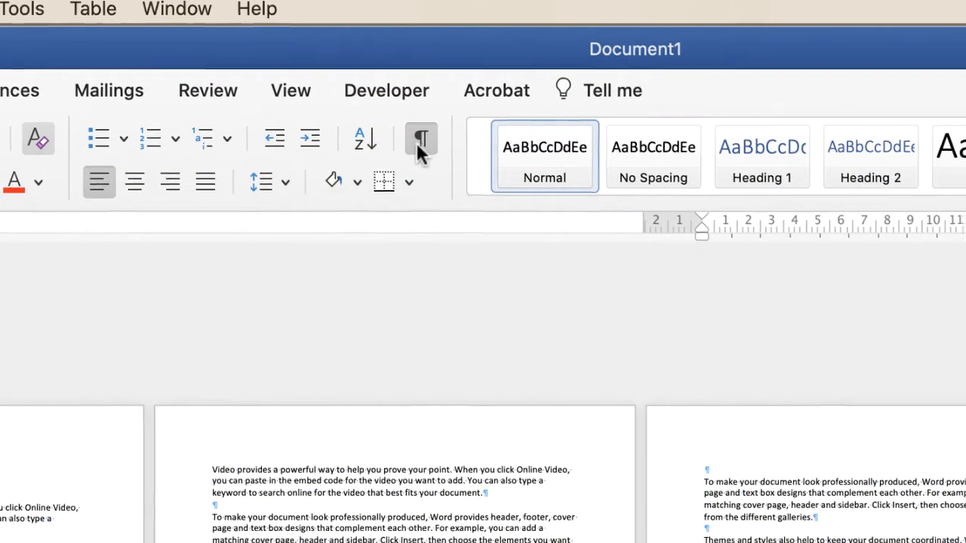
left_click(419, 145)
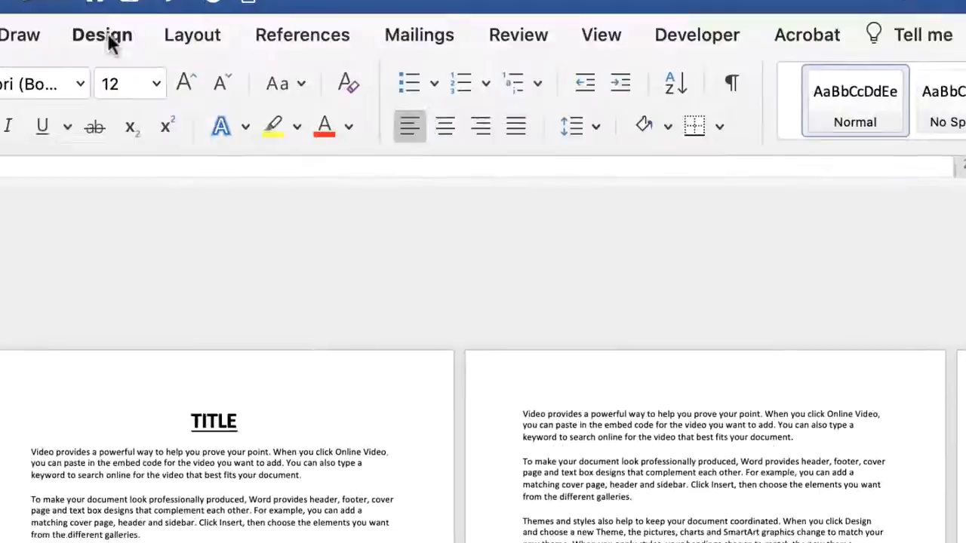
Apply a Box page border to this section only, starting from the third page
left_click(106, 38)
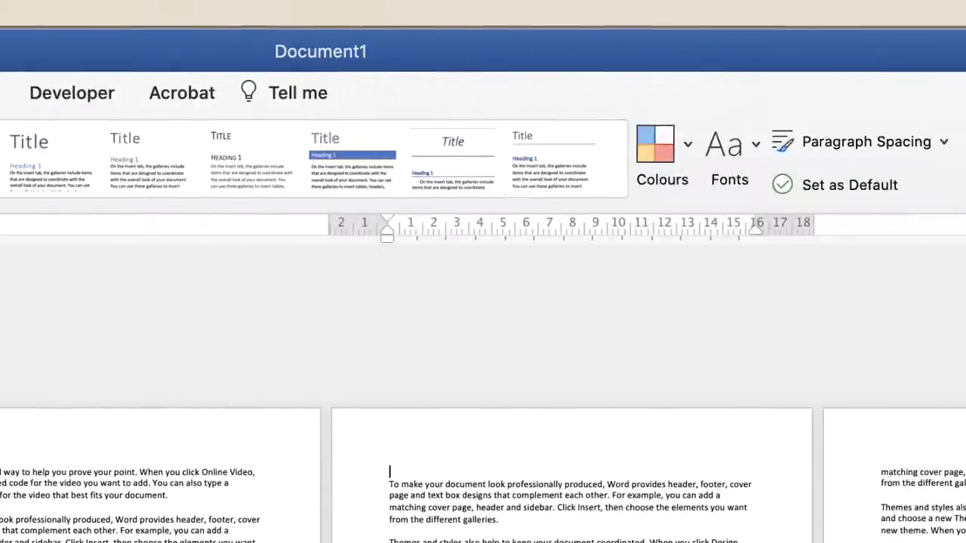
left_click(678, 145)
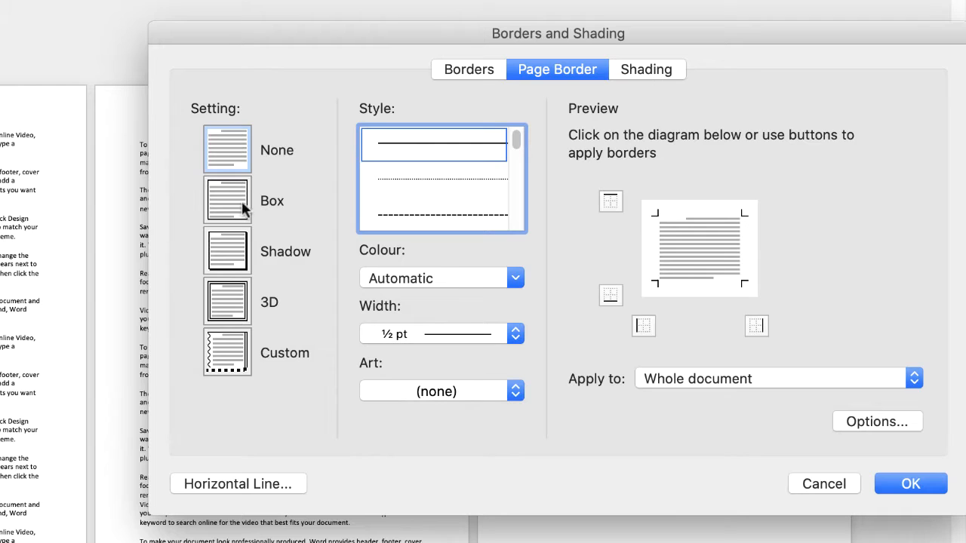
left_click(235, 210)
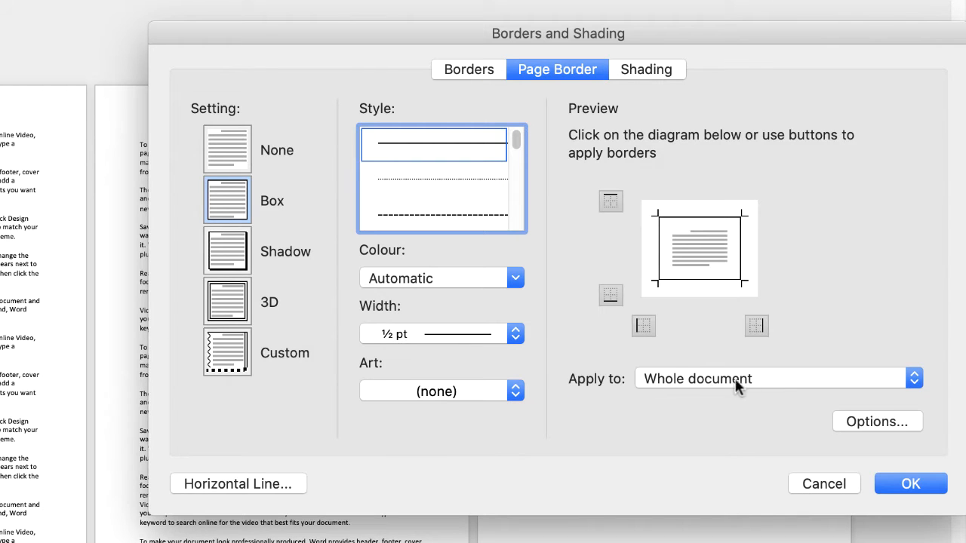
left_click(915, 381)
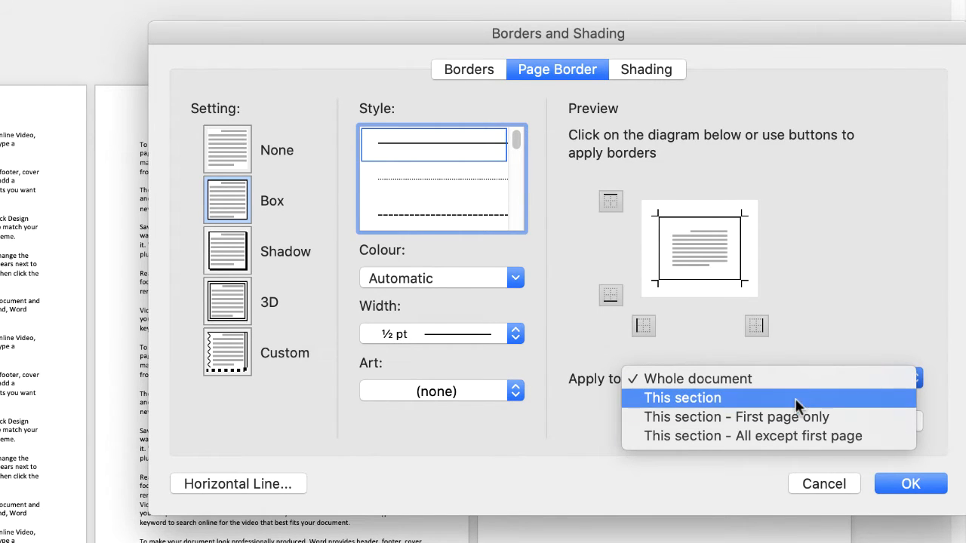
left_click(738, 400)
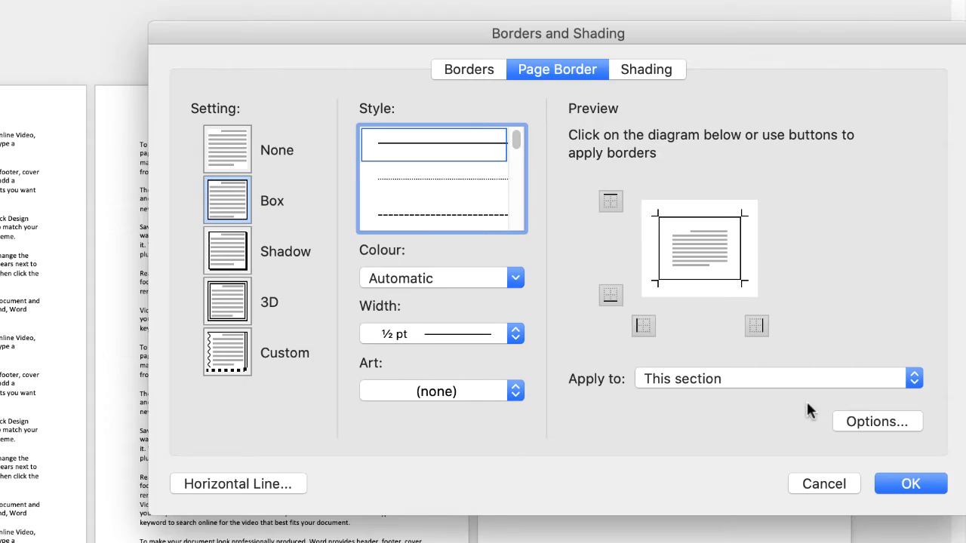
left_click(915, 486)
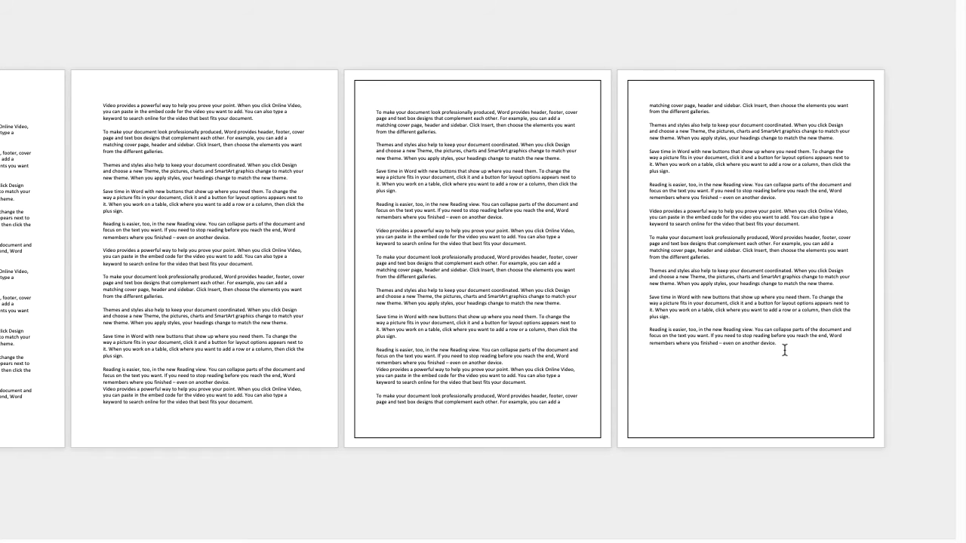
Copy all the text on the fourth page and paste it after the document's last paragraph
left_click_drag(785, 350, 653, 104)
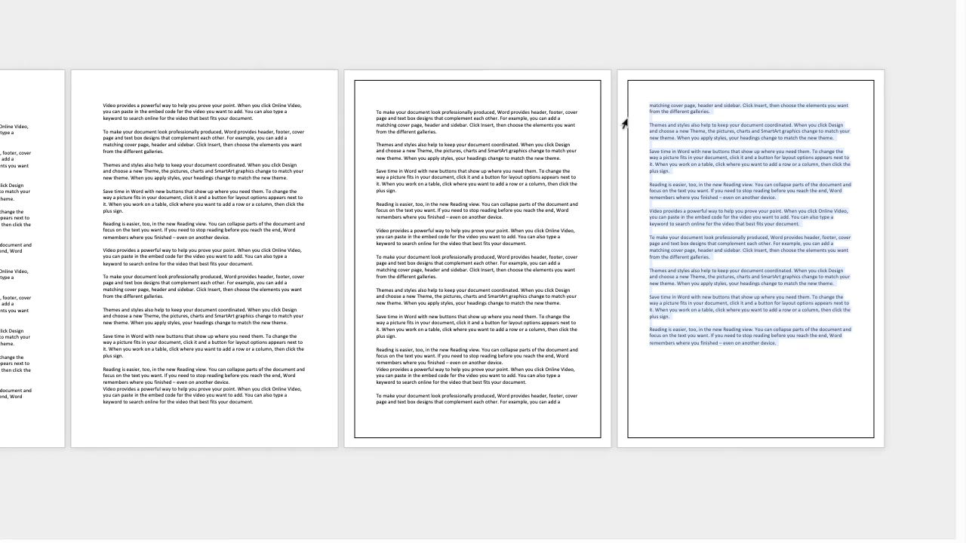
key("ctrl+c")
left_click(790, 348)
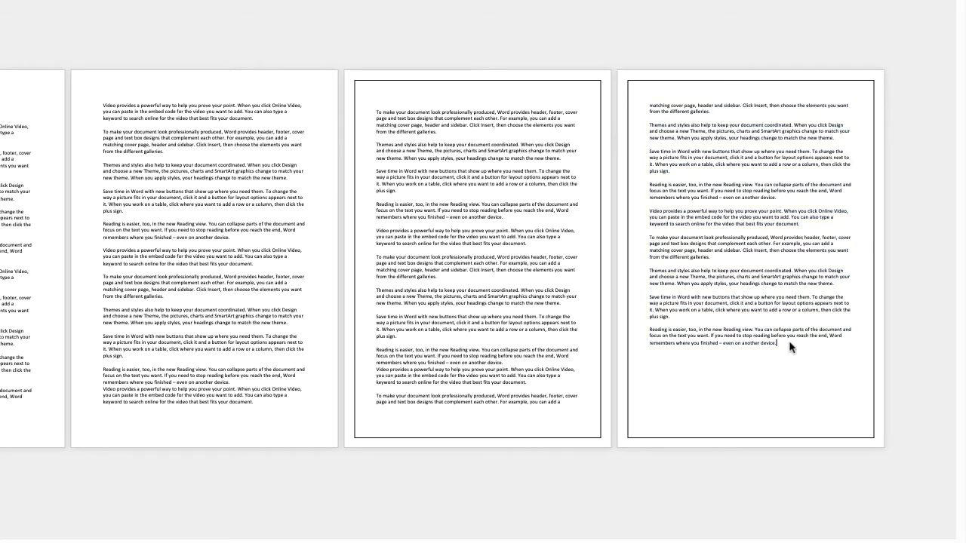
key("ctrl+v")
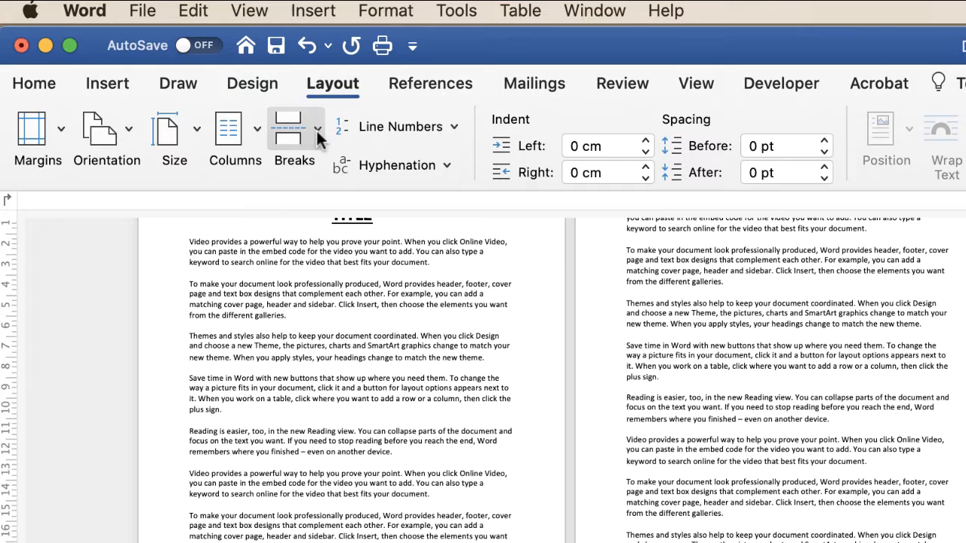
Insert a Next Page section break at the end of the fourth page
left_click(317, 130)
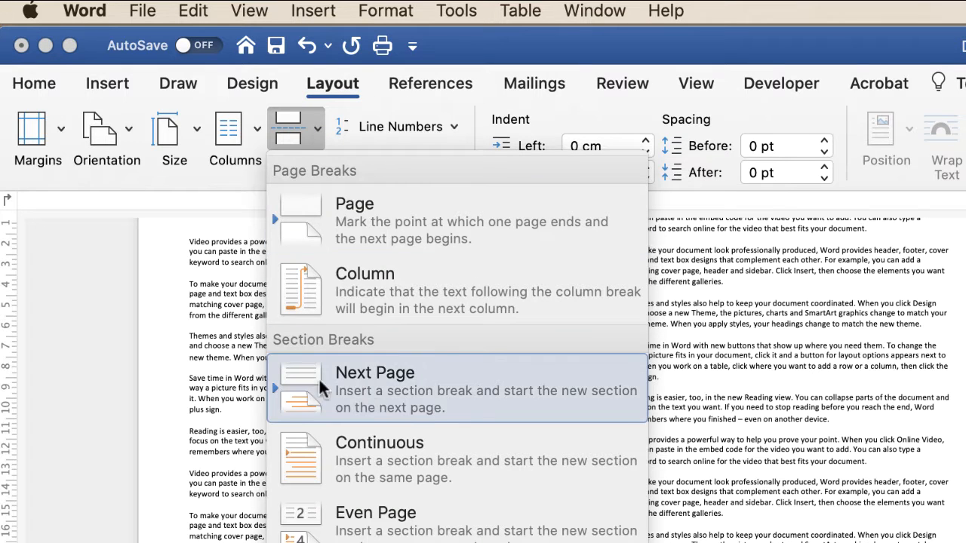
left_click(496, 388)
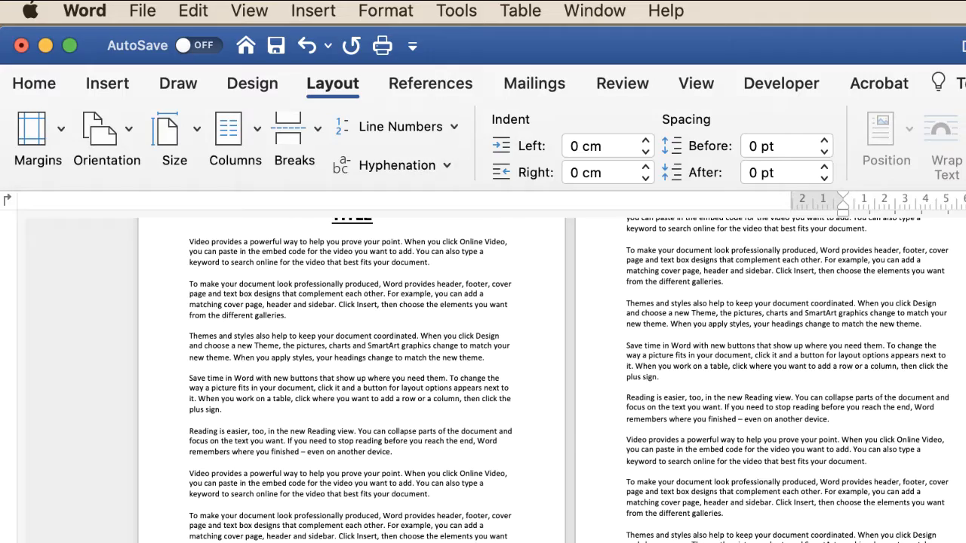
Set the page border to None for this section only, starting from the fifth page, and check the borders across all pages
left_click(259, 84)
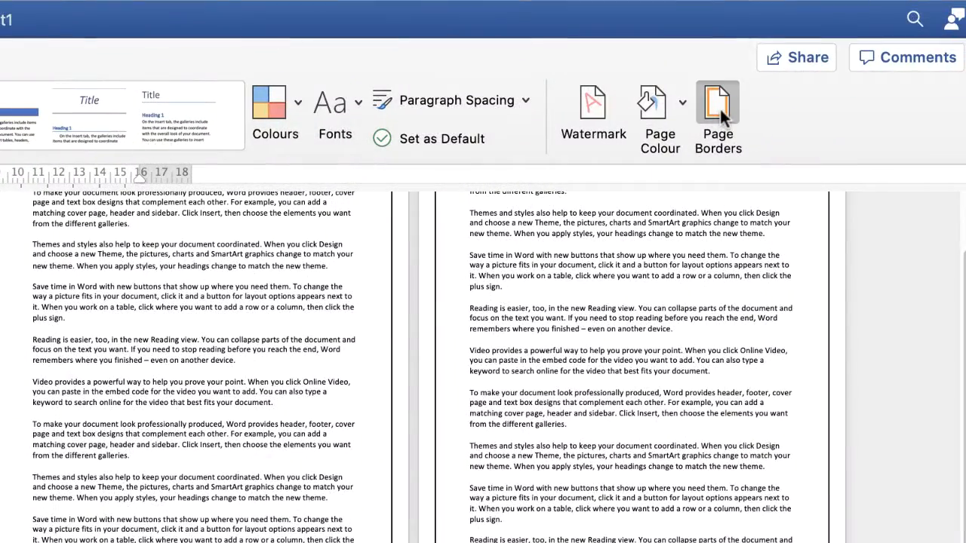
left_click(718, 105)
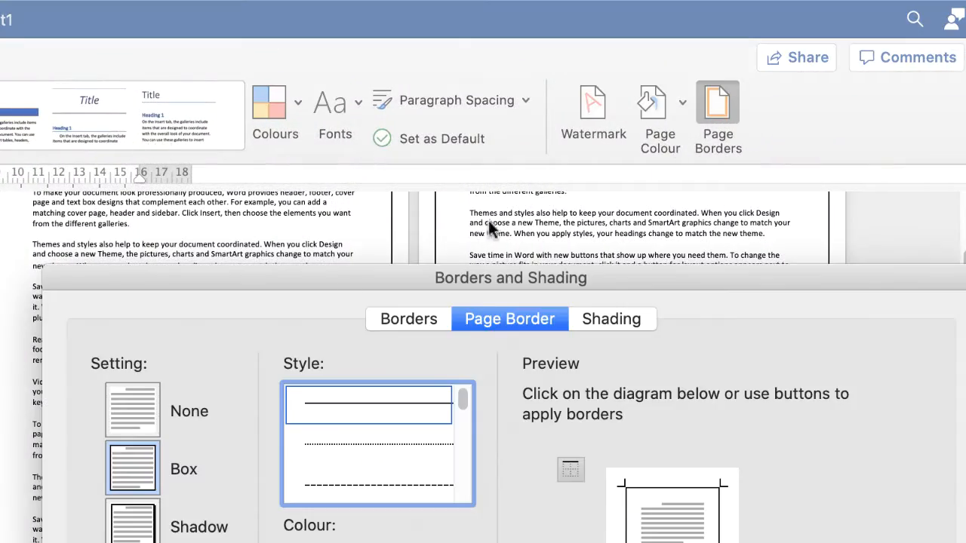
left_click(135, 408)
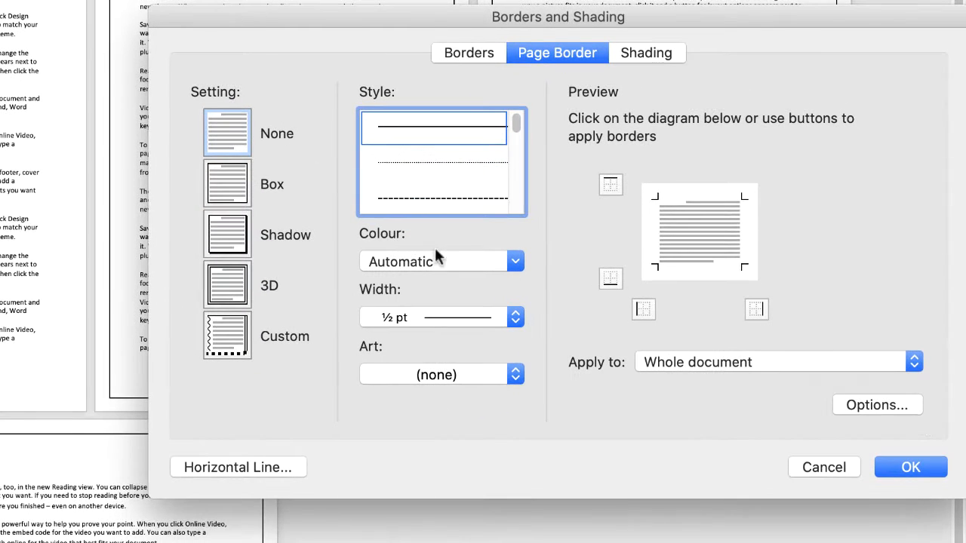
left_click(913, 365)
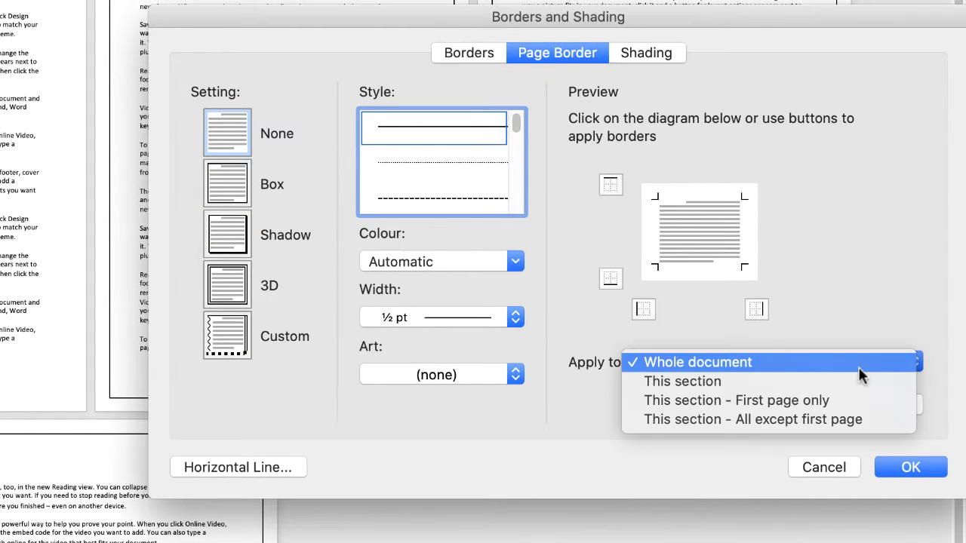
left_click(712, 386)
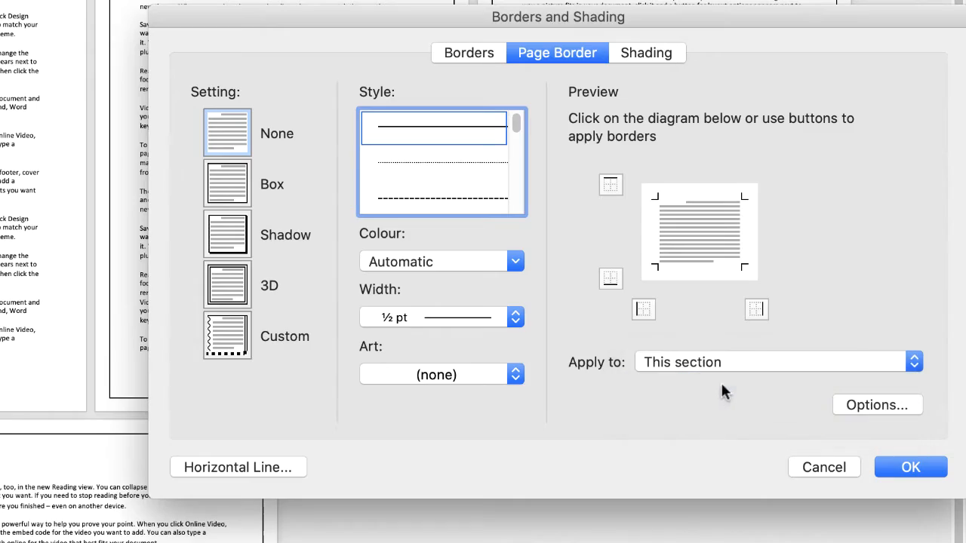
left_click(906, 468)
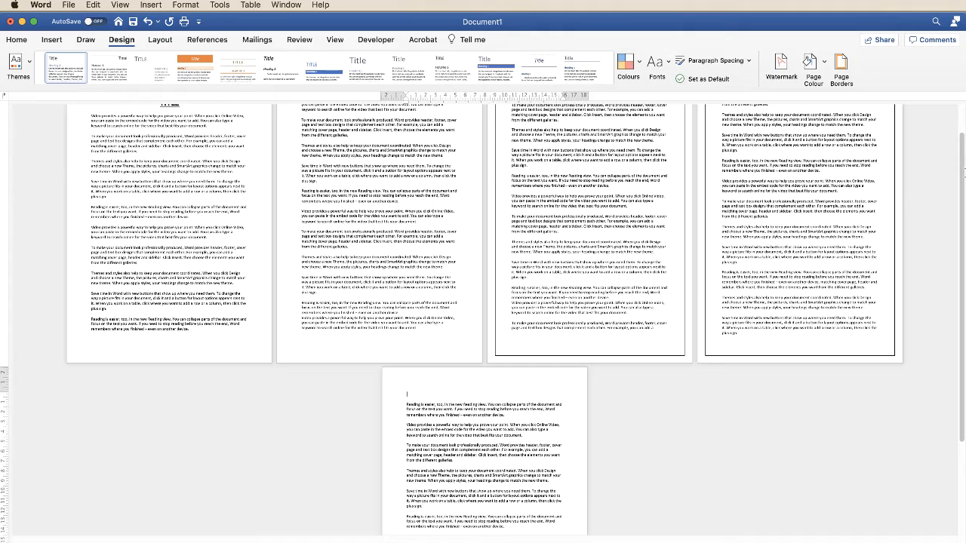
left_click_drag(963, 150, 962, 124)
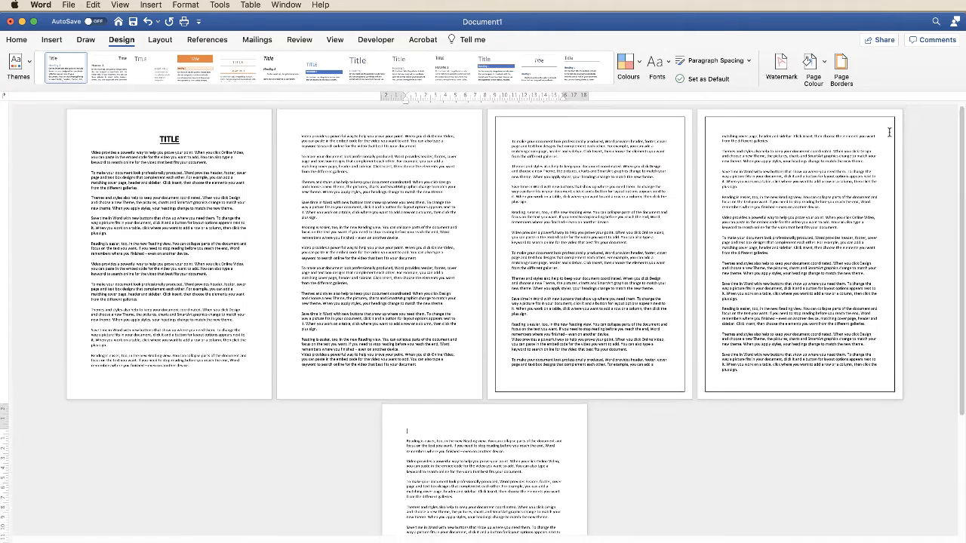